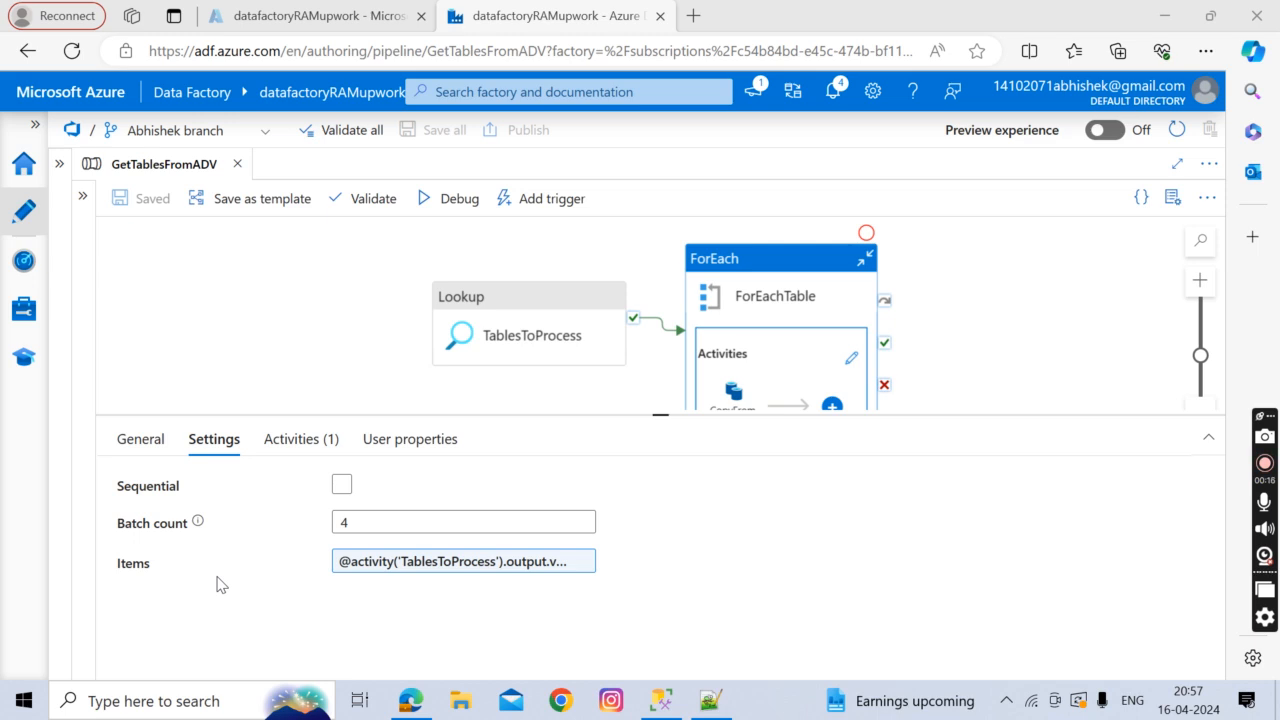
# - Switch to SQL Server Management Studio, review the config.watermarktable query results, and return to Data Factory
pyautogui.click(658, 703)
pyautogui.click(420, 128)
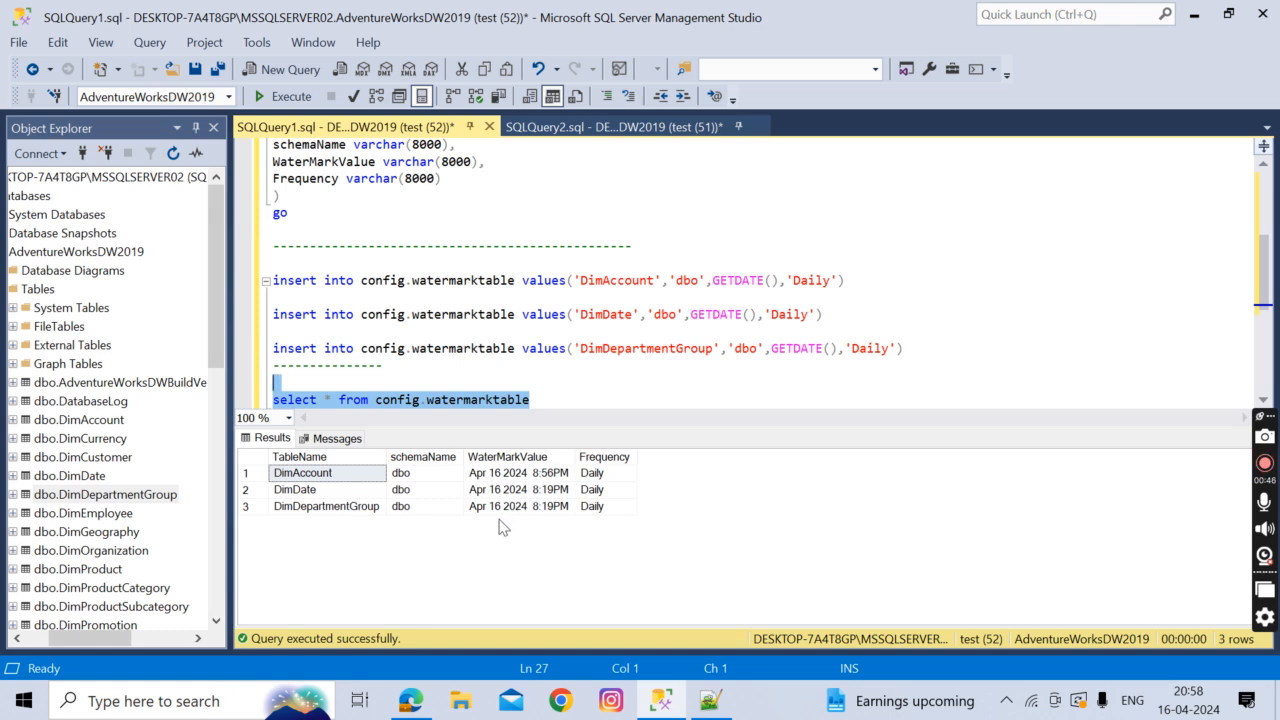
pyautogui.click(661, 700)
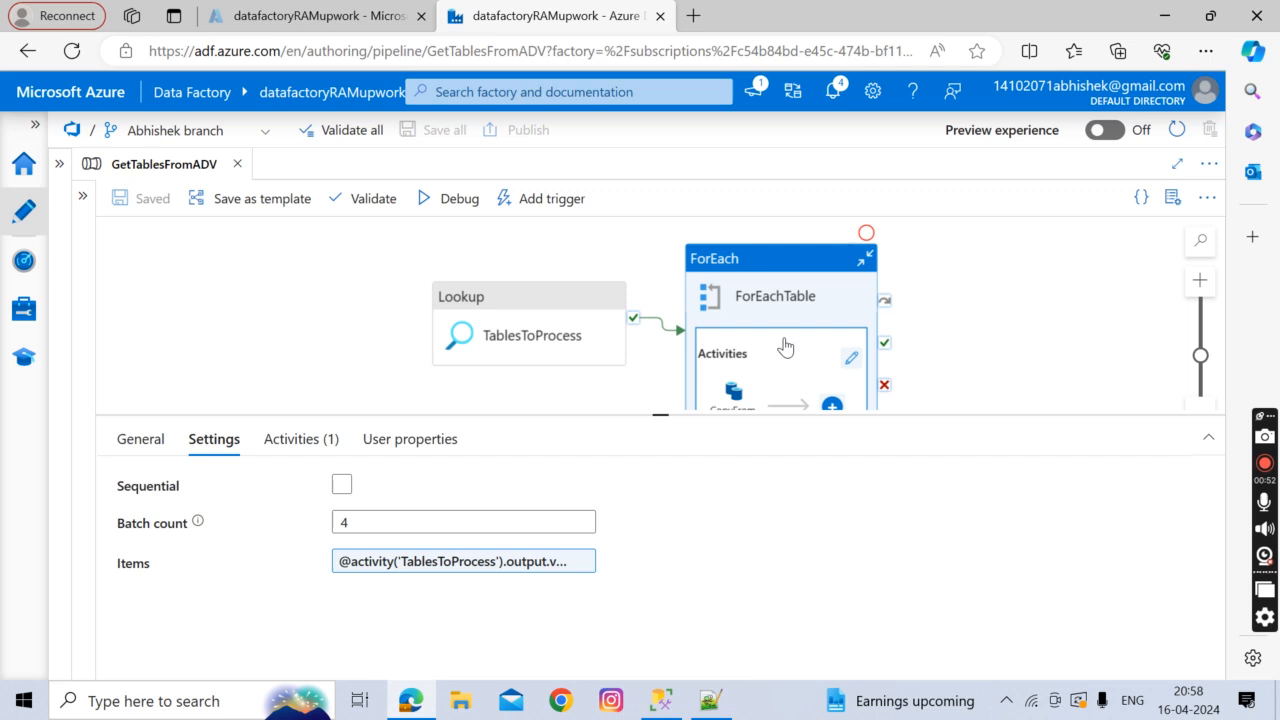
# - Open the activities inside the ForEachTable loop and select the CopyFromADV copy activity
pyautogui.click(848, 366)
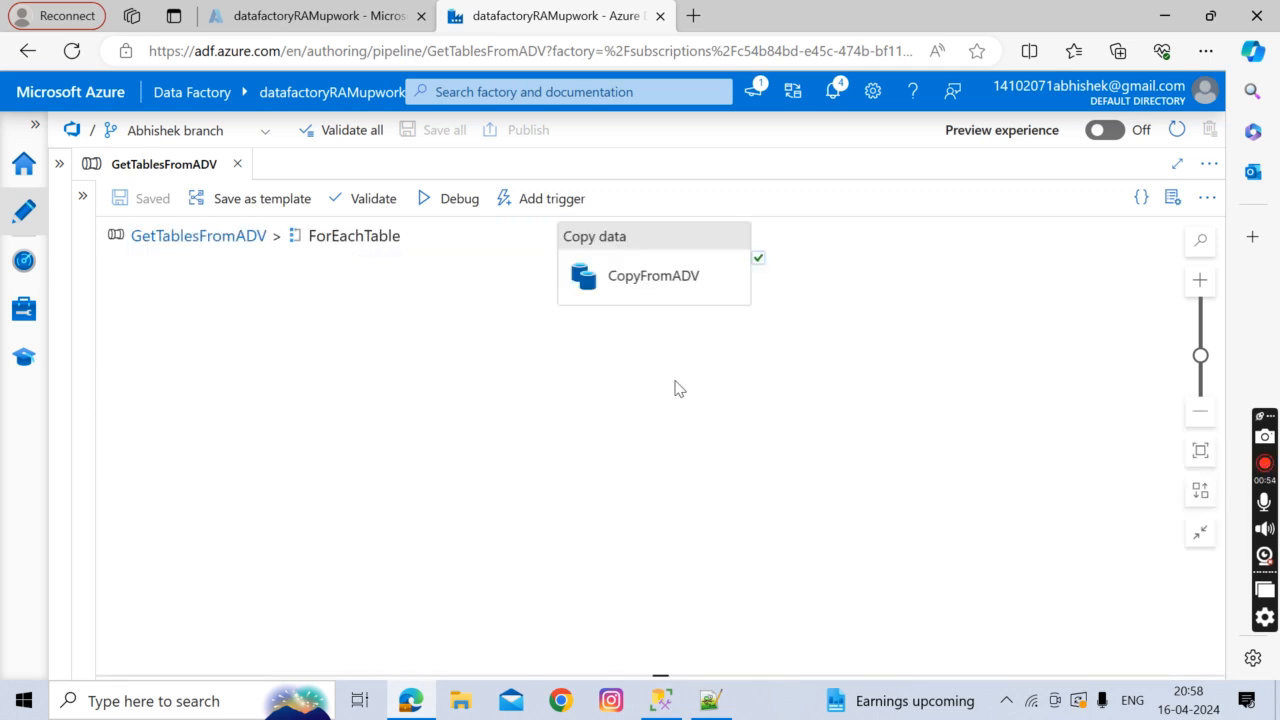
pyautogui.click(570, 305)
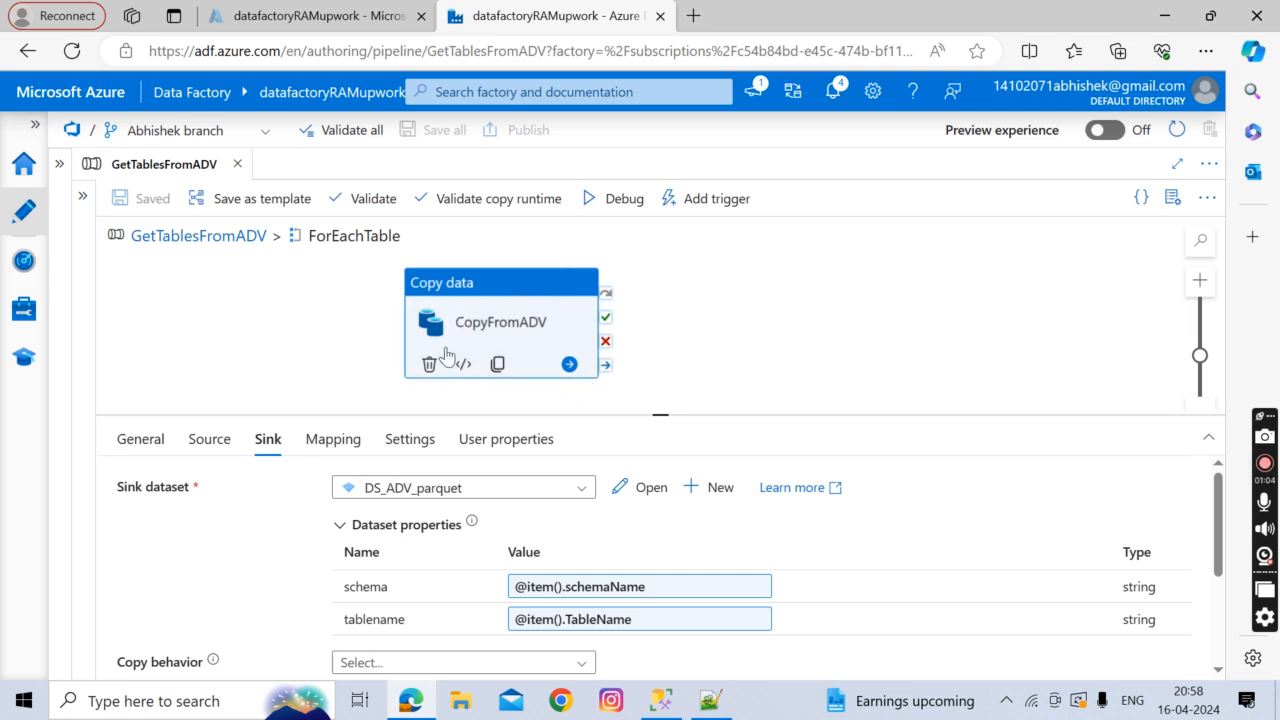
# - In SQL Server Management Studio, examine the PrcUpdateWatermark procedure in SQLQuery2: its name, its two parameters and its update statement
pyautogui.click(664, 704)
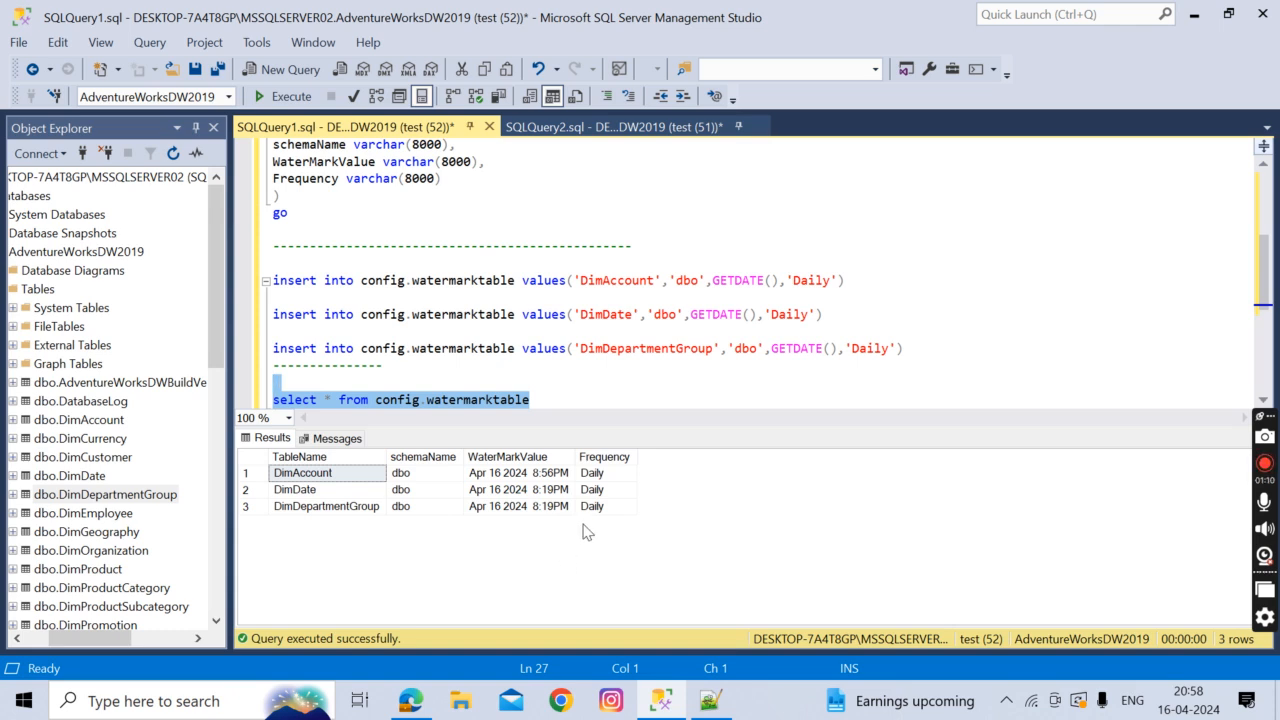
pyautogui.click(617, 128)
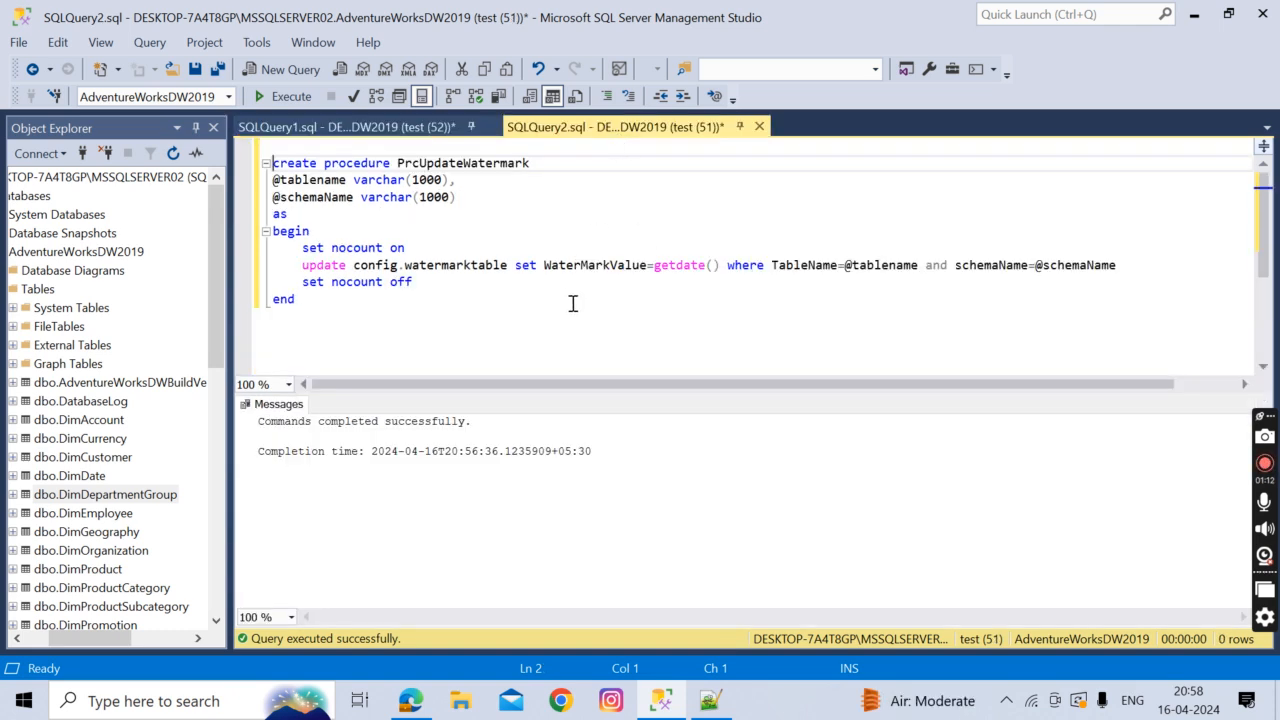
pyautogui.doubleClick(445, 167)
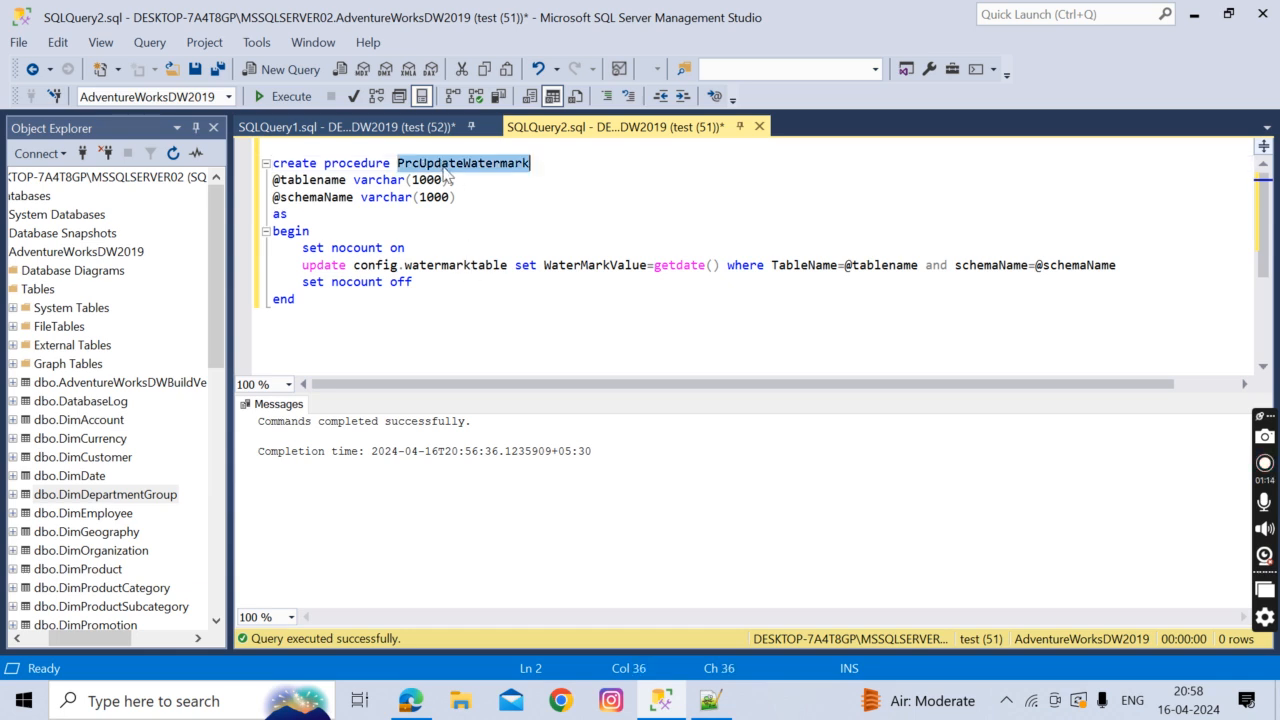
pyautogui.doubleClick(318, 183)
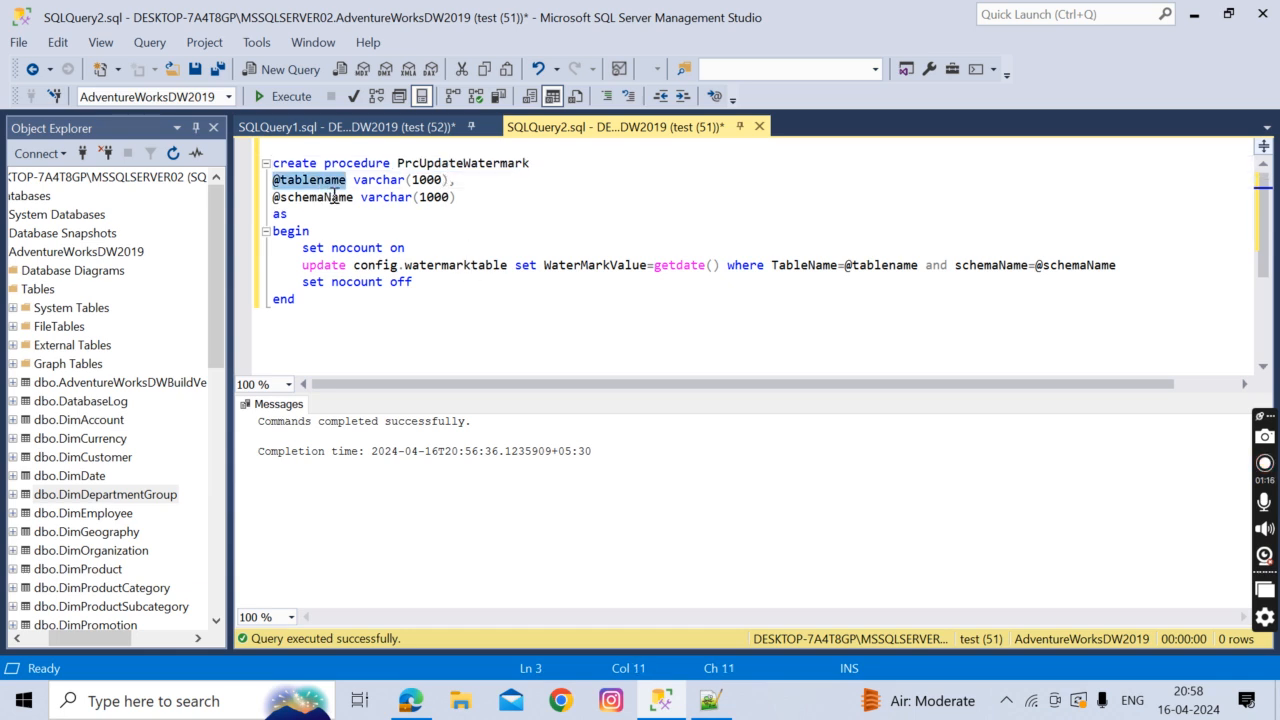
pyautogui.doubleClick(330, 198)
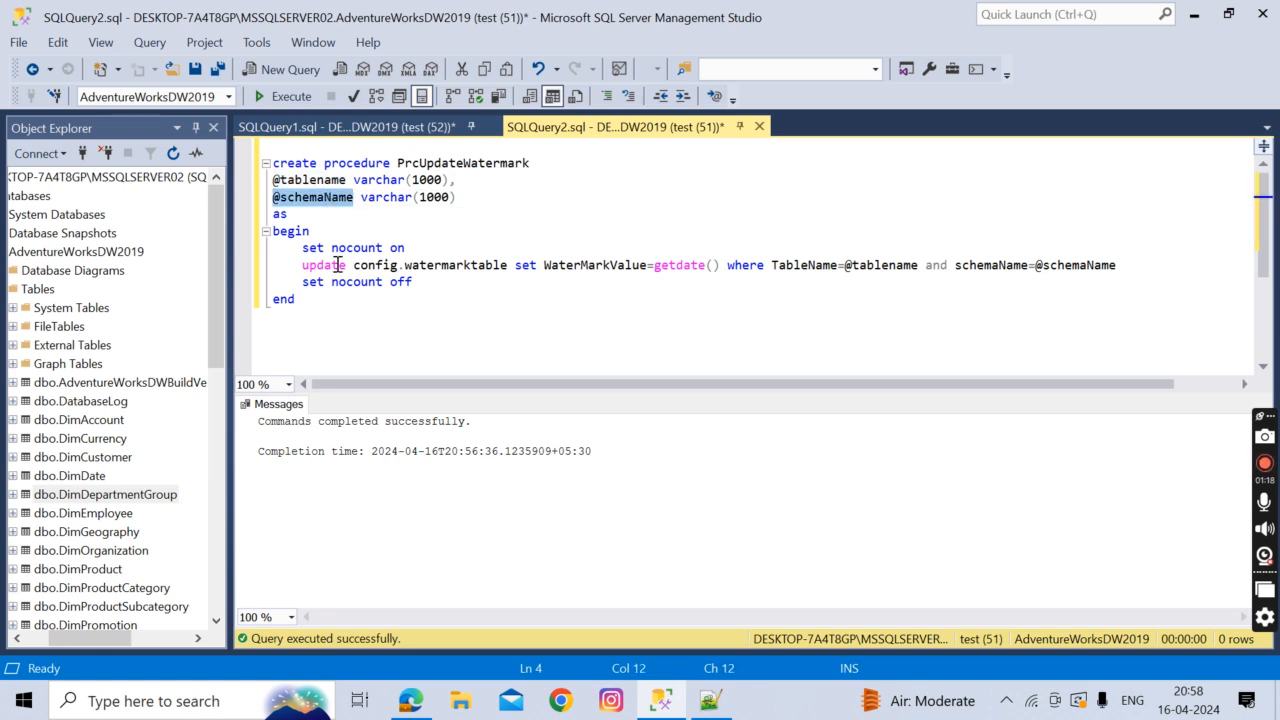
pyautogui.moveTo(353, 267); pyautogui.dragTo(509, 261)
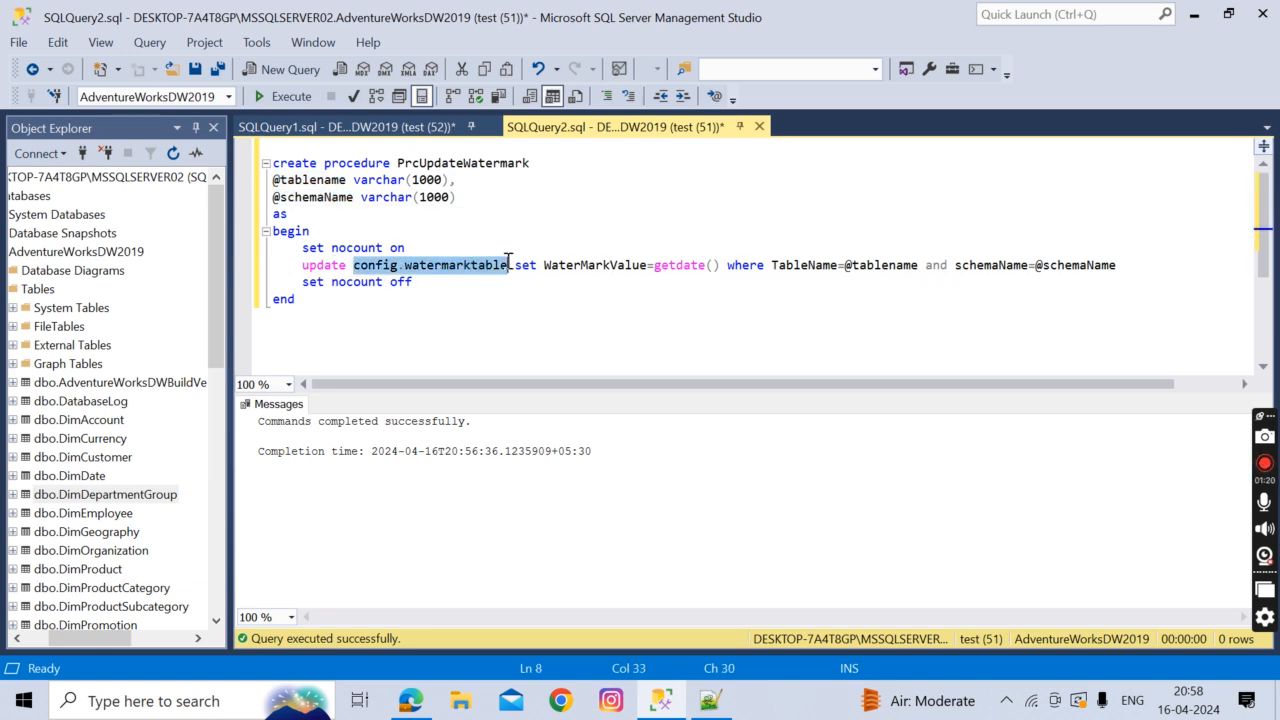
pyautogui.moveTo(720, 265); pyautogui.dragTo(547, 272)
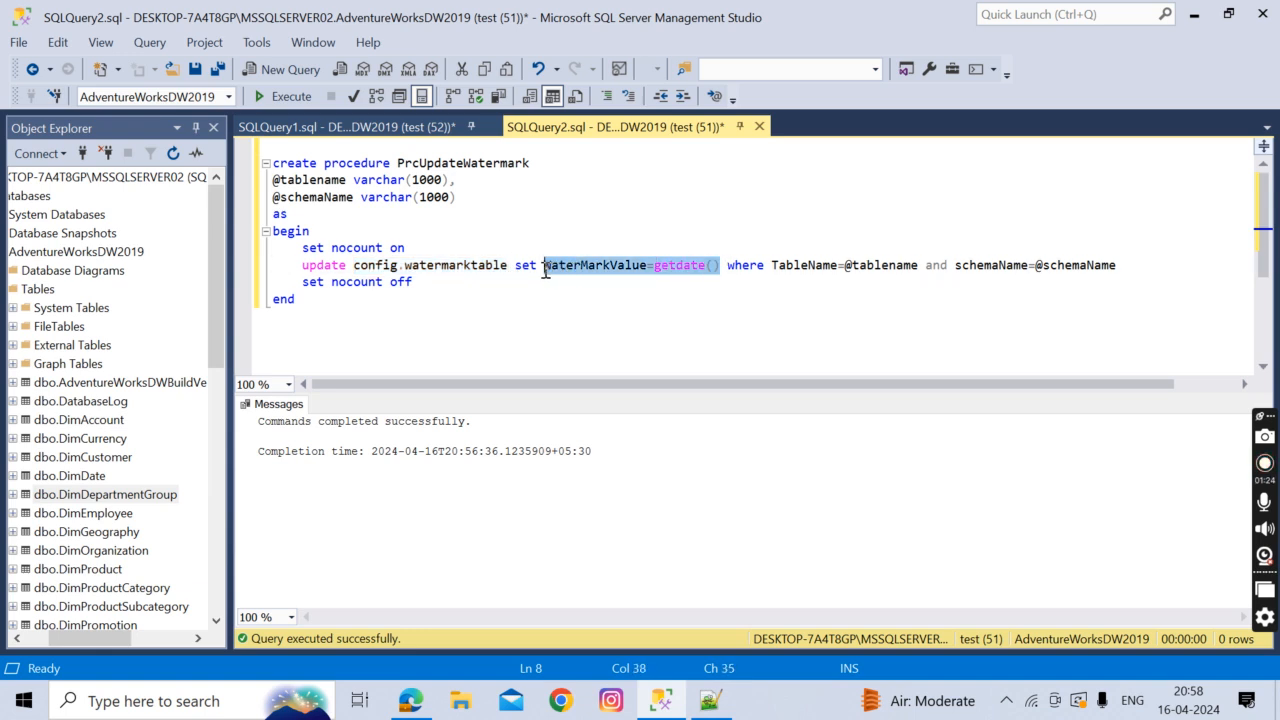
pyautogui.click(773, 265)
pyautogui.rightClick(1013, 268)
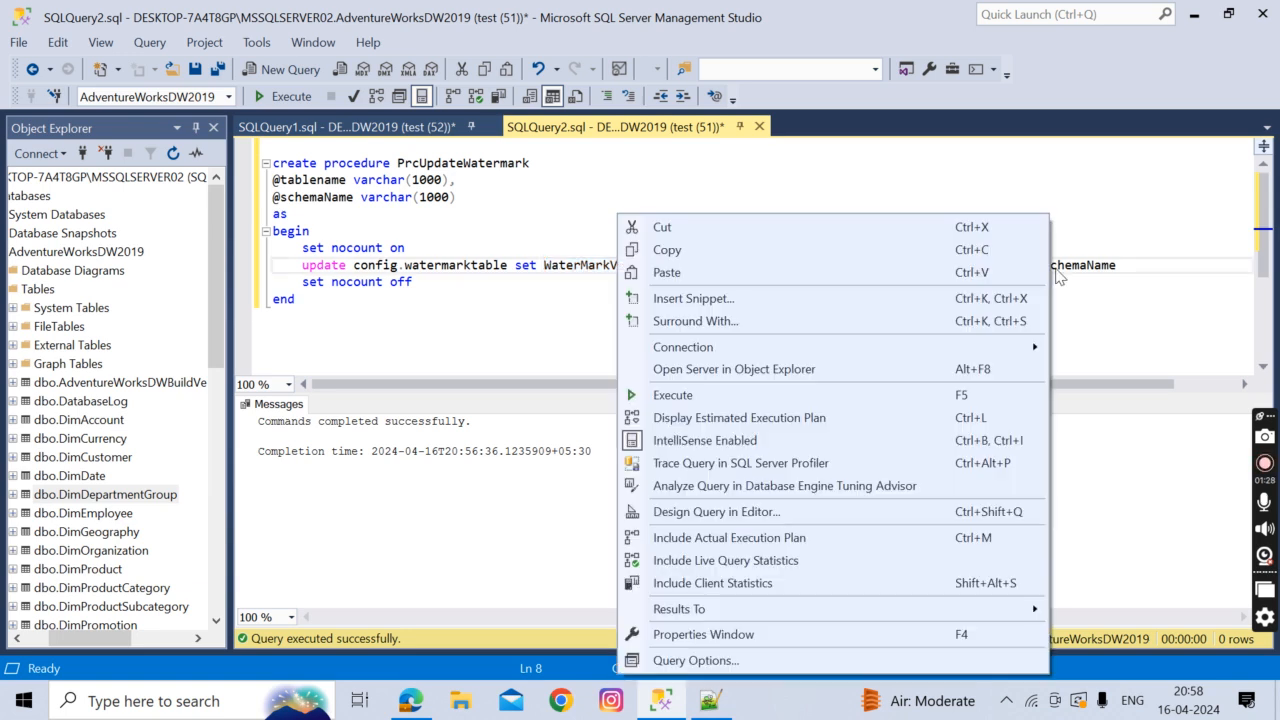
pyautogui.click(1117, 265)
# - Copy the whole PrcUpdateWatermark procedure script into SQLQuery1 below the select statement, after a "----" separator line, ending with go
pyautogui.moveTo(296, 300); pyautogui.dragTo(256, 168)
pyautogui.hotkey('ctrl', 'c')
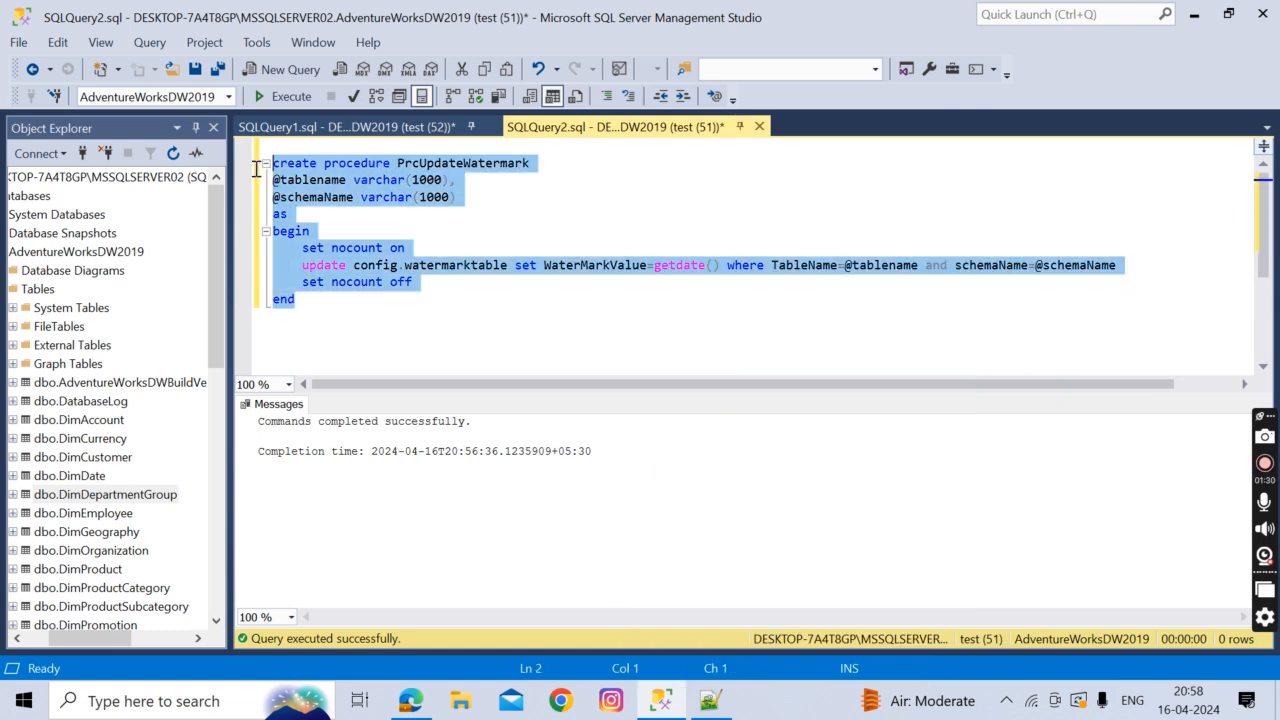
pyautogui.click(330, 127)
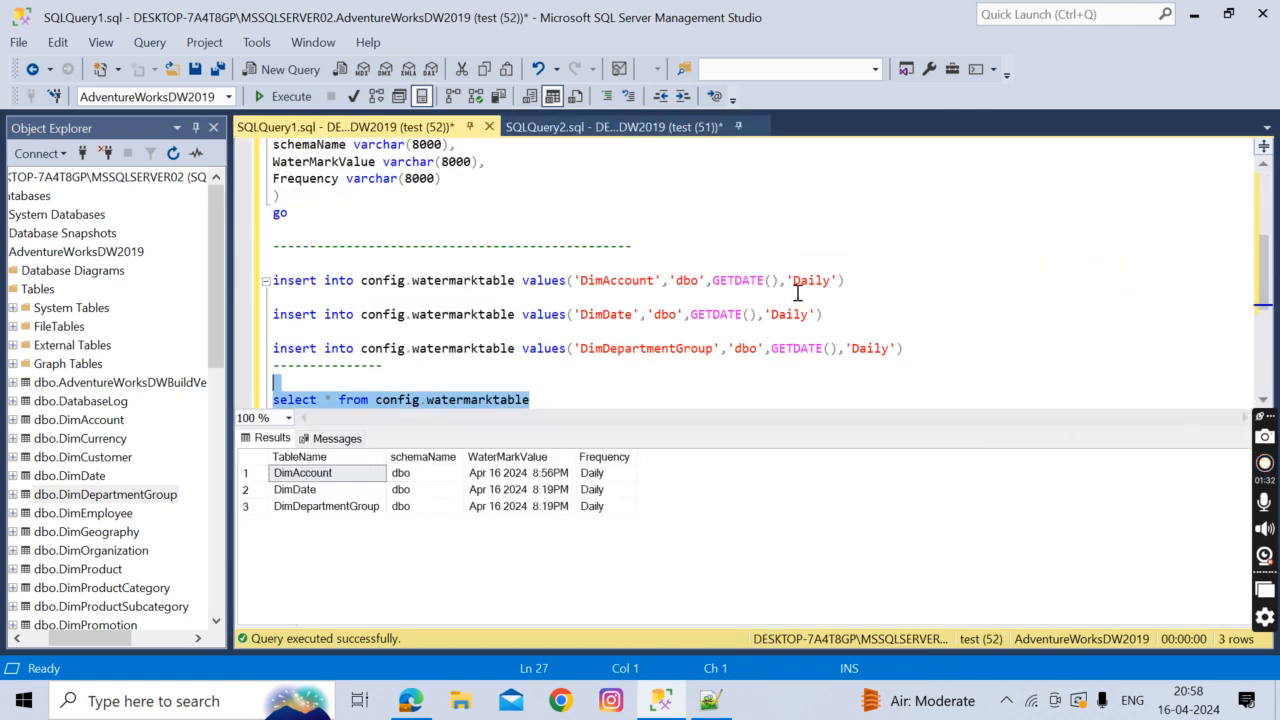
pyautogui.scroll(-2, 586, 320)
pyautogui.click(571, 325)
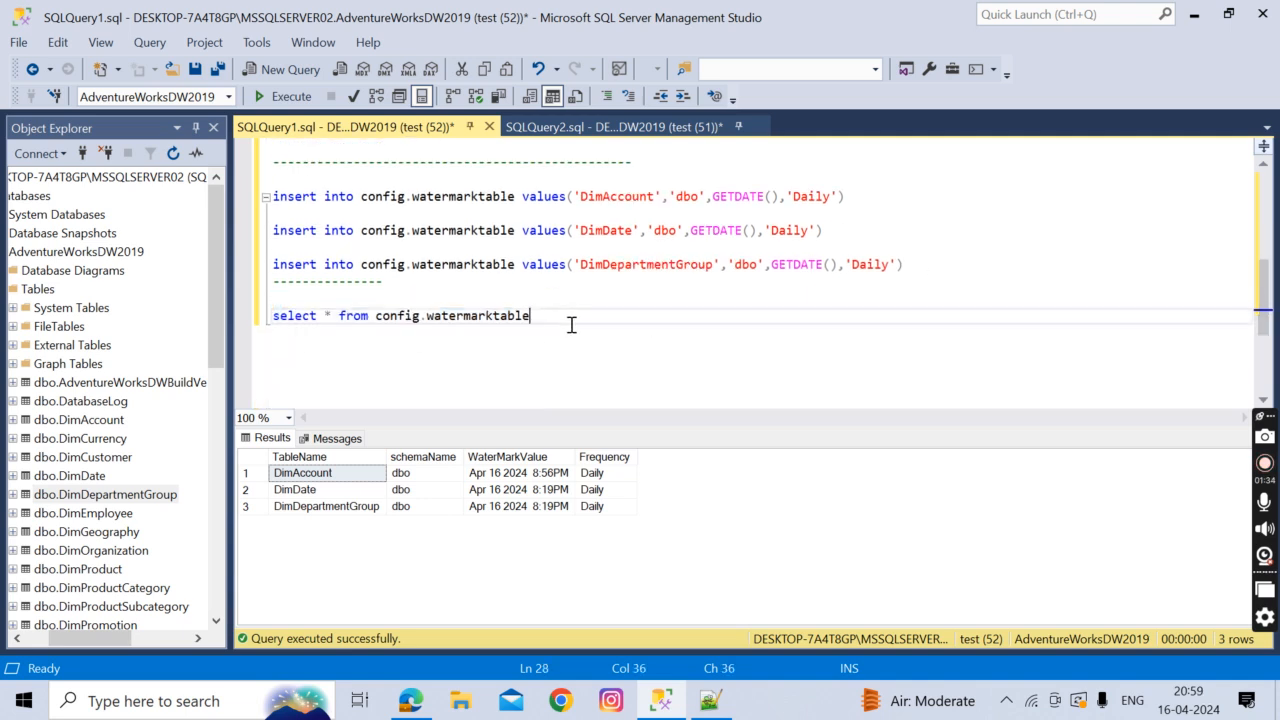
pyautogui.press('Return')
pyautogui.write('----')
pyautogui.press('Return')
pyautogui.press('Return')
pyautogui.hotkey('ctrl', 'v')
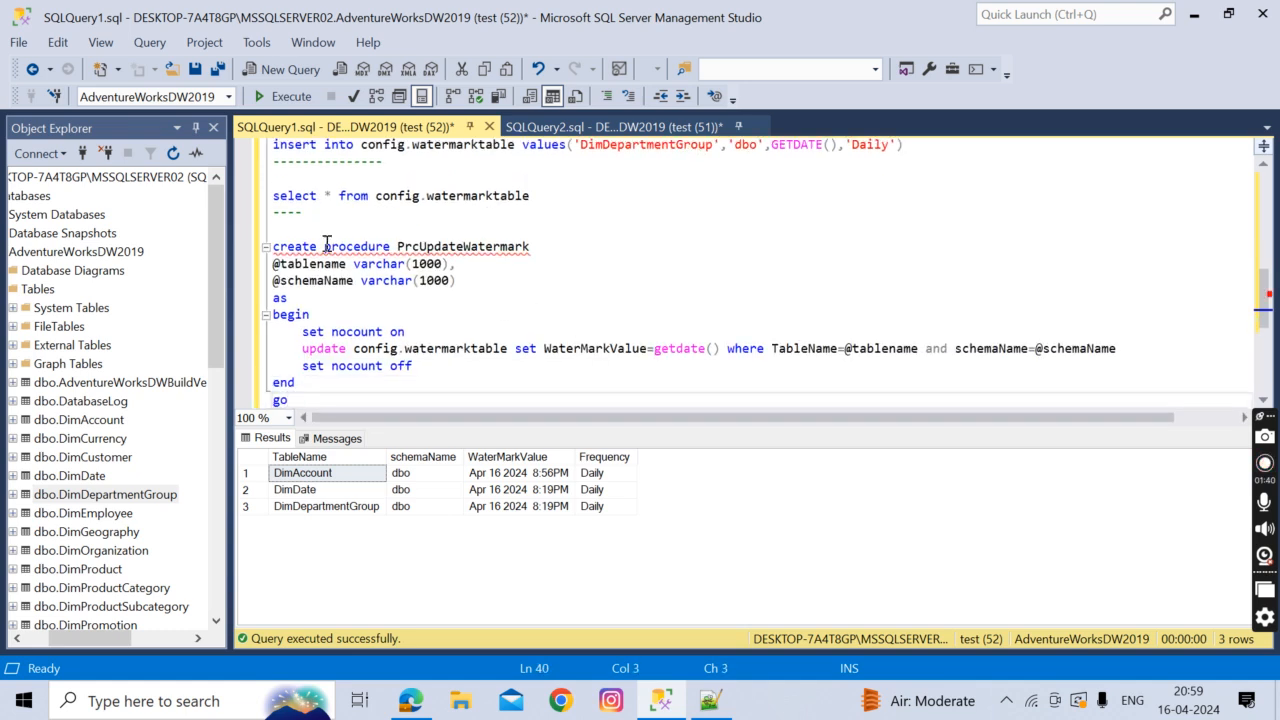
# - Add a go batch separator directly after the select statement on config.watermarktable
pyautogui.click(300, 226)
pyautogui.click(535, 197)
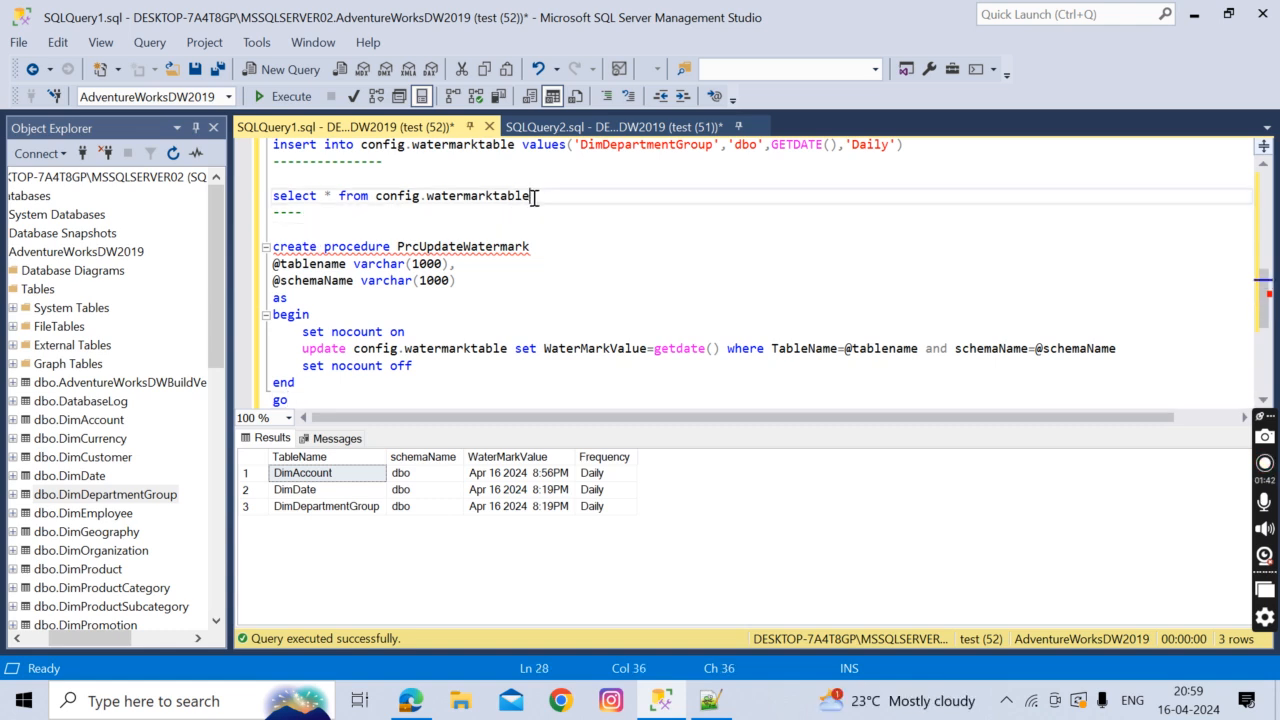
pyautogui.press('Return')
pyautogui.write('g')
pyautogui.click(349, 243)
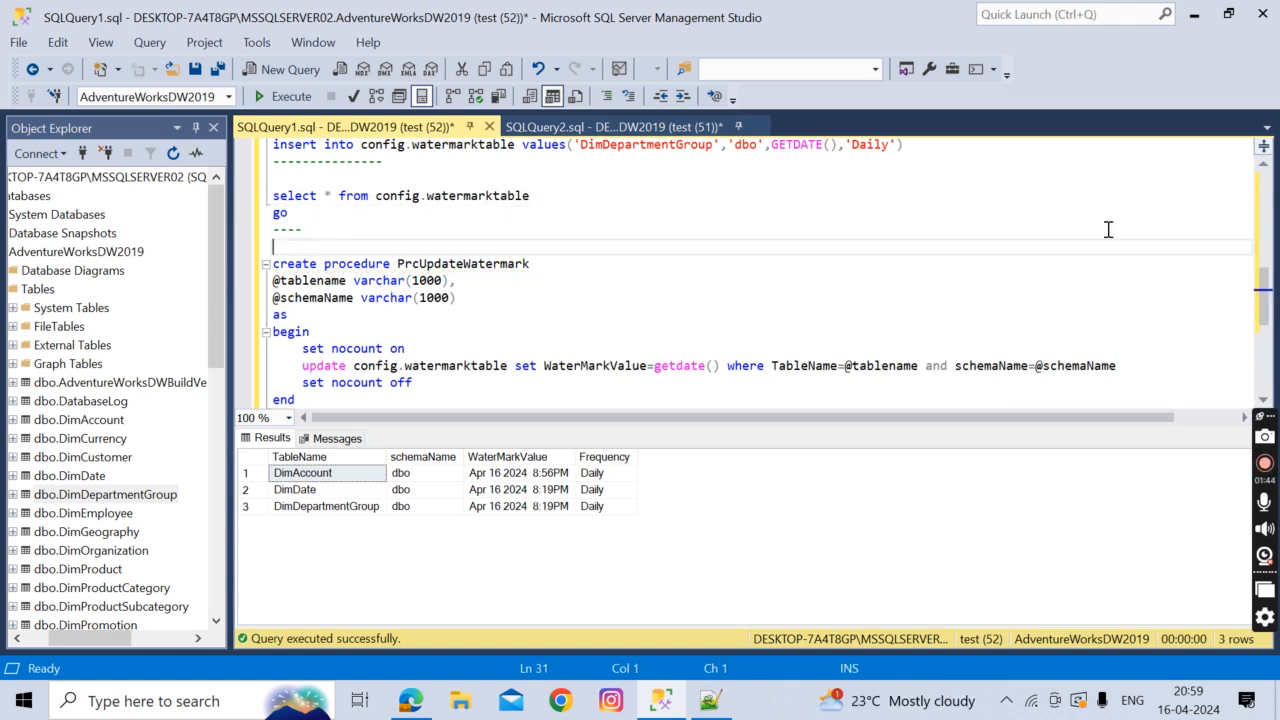
# - Copy the procedure name PrcUpdateWatermark from the create procedure statement
pyautogui.scroll(-1, 1264, 297)
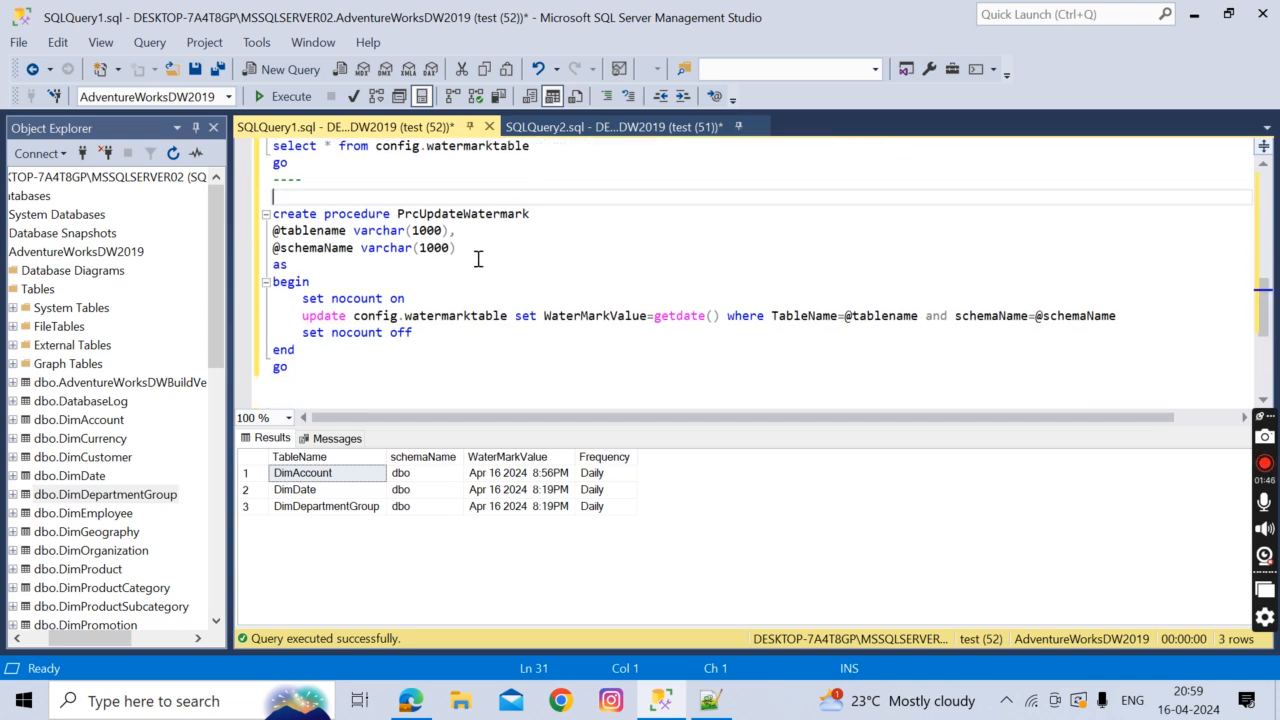
pyautogui.doubleClick(461, 214)
pyautogui.hotkey('ctrl', 'c')
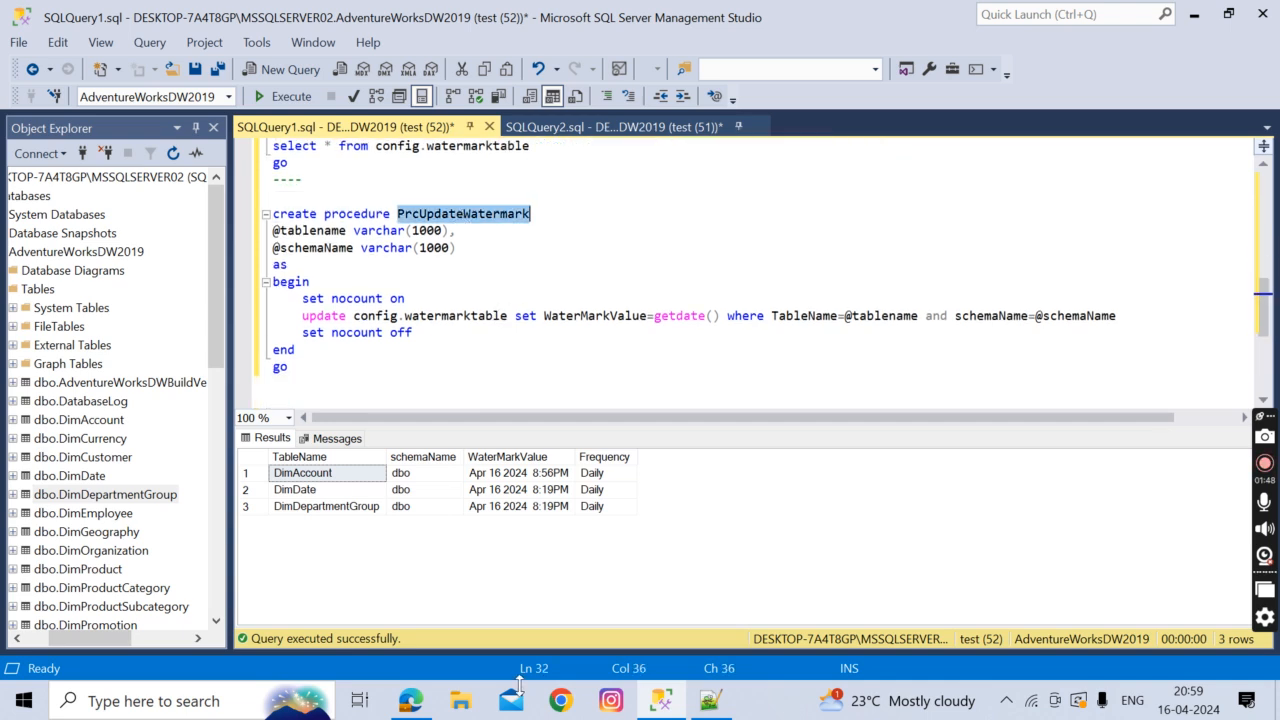
# - Switch to Data Factory, find the Stored procedure activity with the search "pro", and add it inside ForEachTable beside CopyFromADV
pyautogui.click(411, 701)
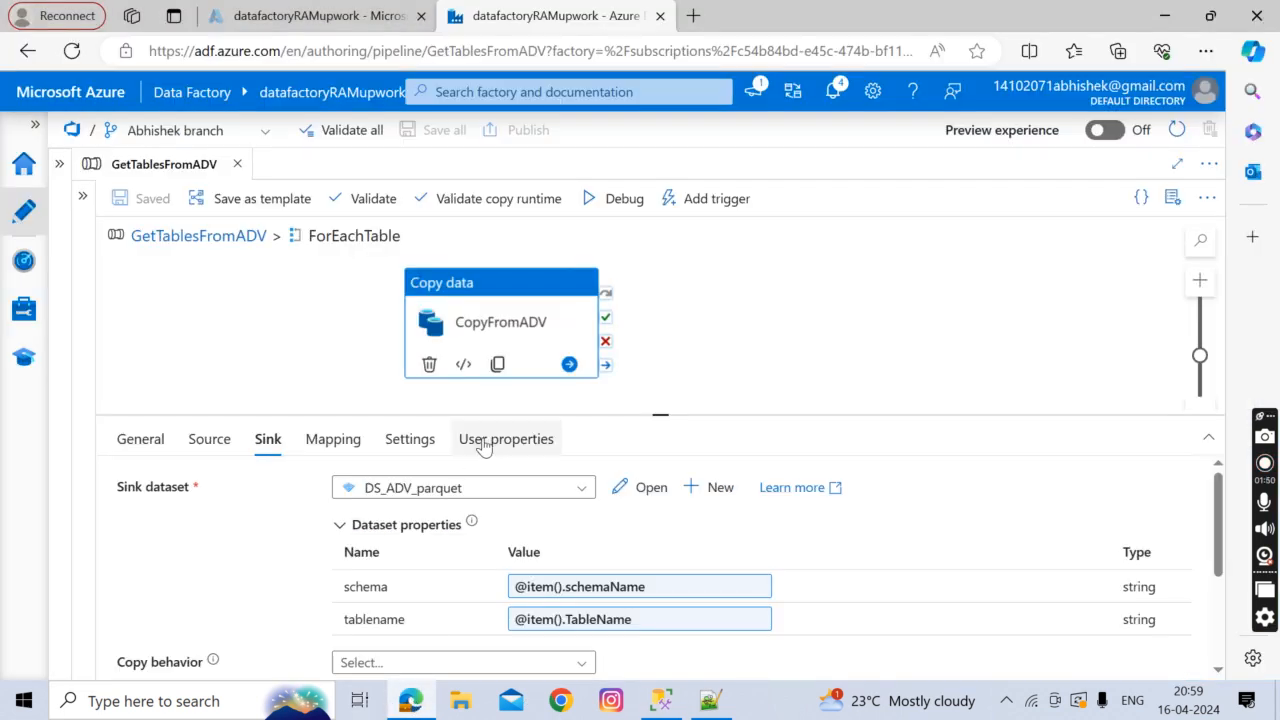
pyautogui.click(85, 200)
pyautogui.doubleClick(138, 238)
pyautogui.press('BackSpace')
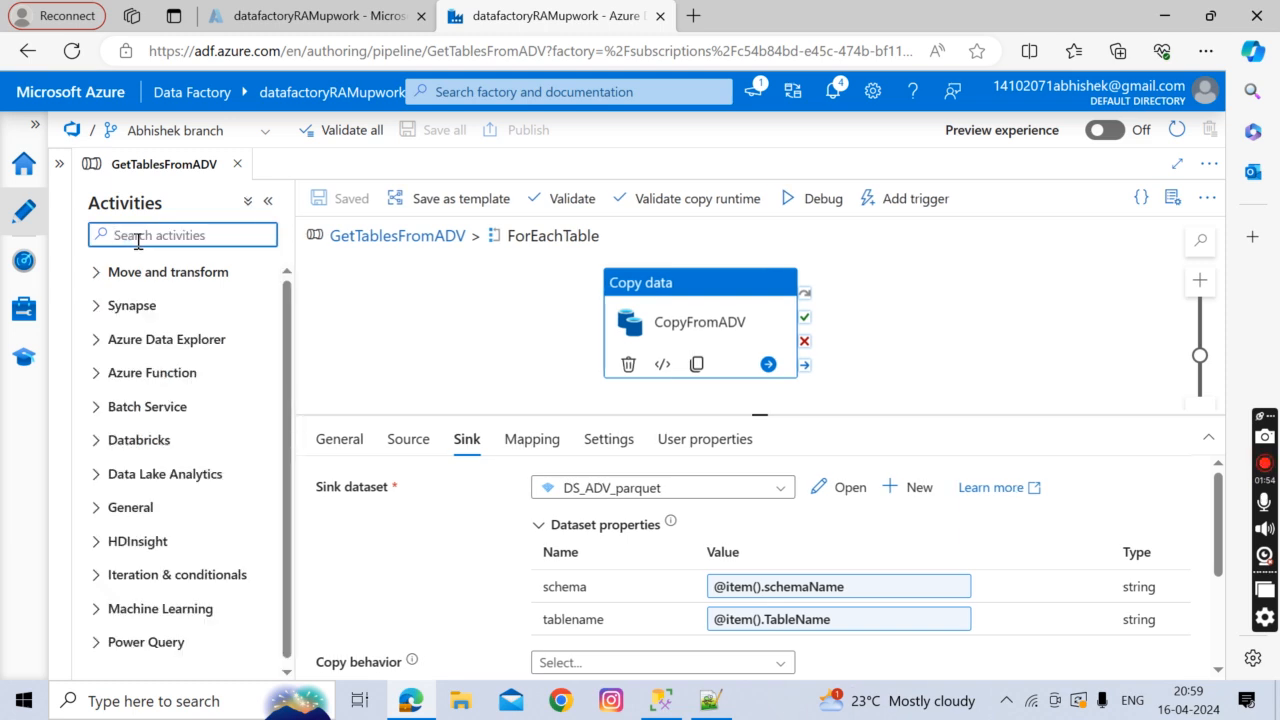
pyautogui.write('pro')
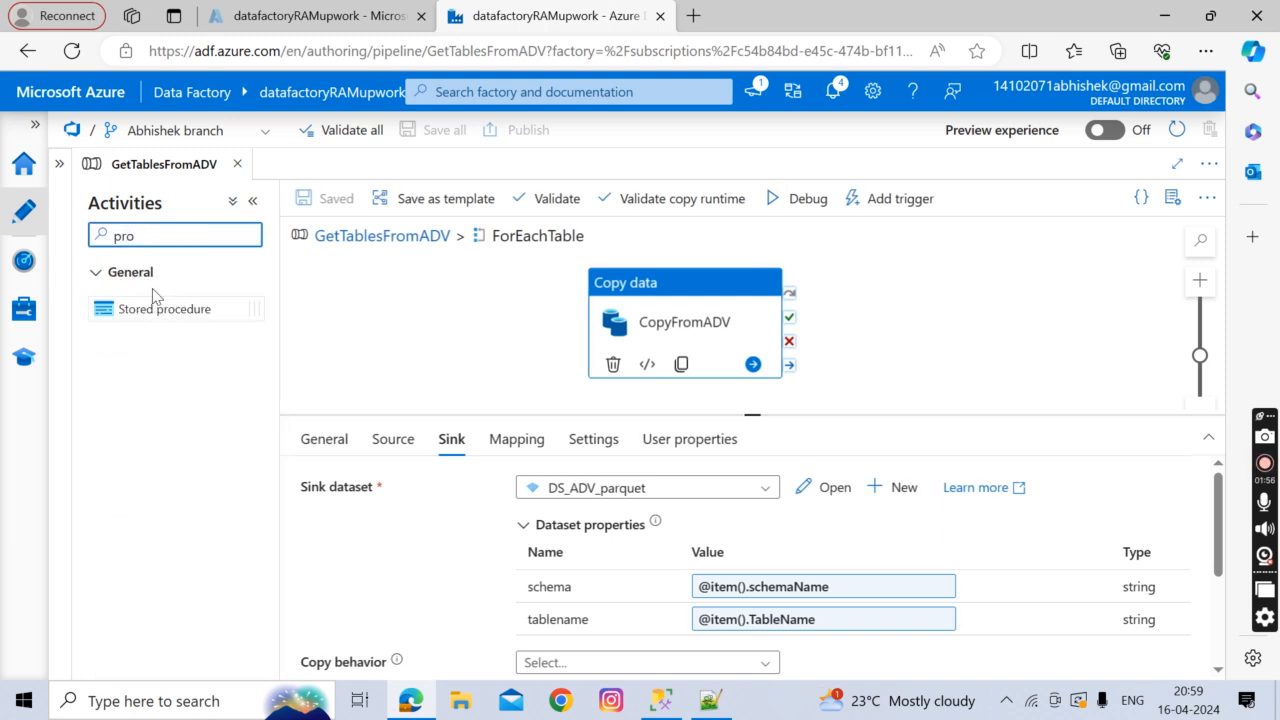
pyautogui.moveTo(157, 306); pyautogui.dragTo(955, 306)
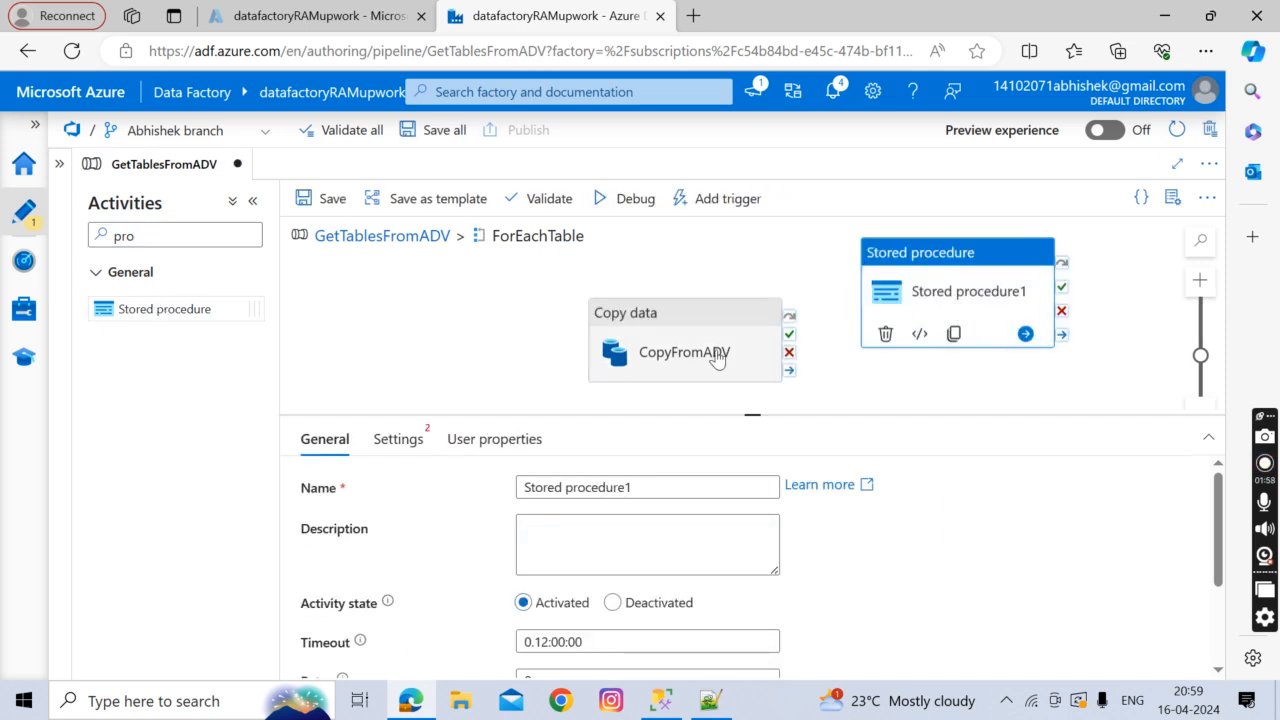
# - Connect CopyFromADV's success output to the stored procedure activity and rename that activity updatewatermark
pyautogui.moveTo(700, 323); pyautogui.dragTo(651, 317)
pyautogui.moveTo(736, 308); pyautogui.dragTo(891, 323)
pyautogui.click(909, 316)
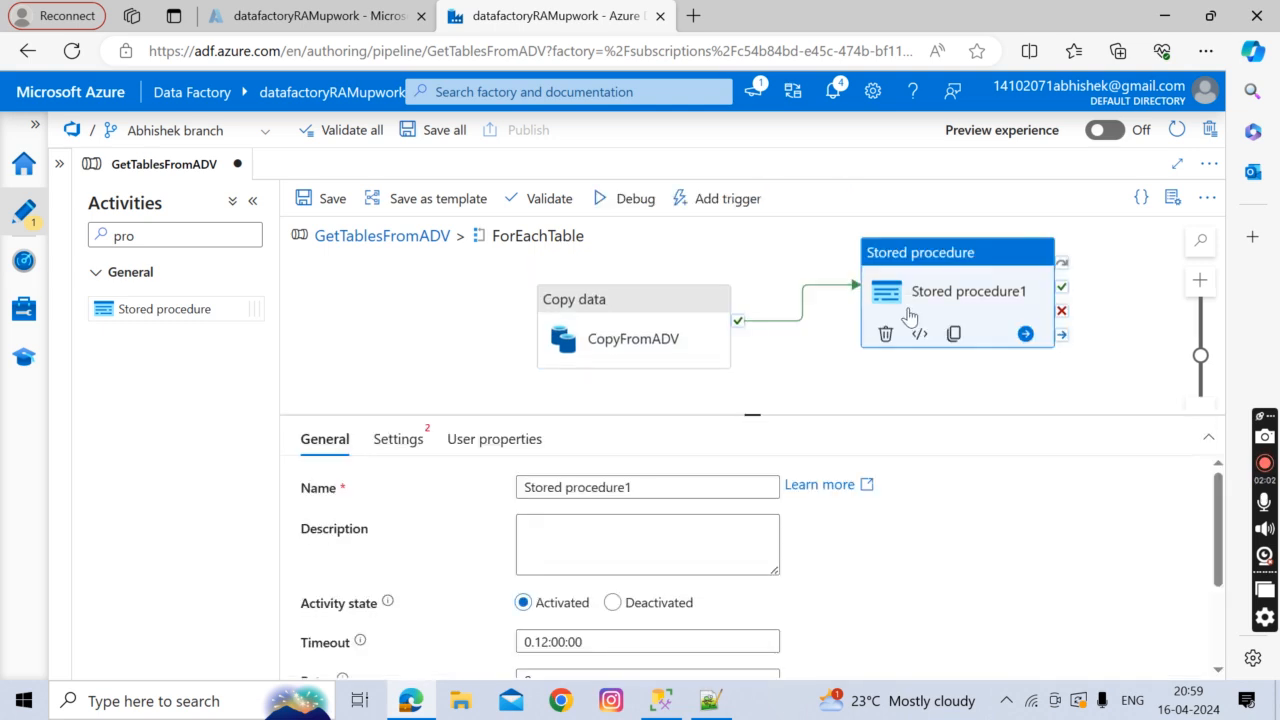
pyautogui.moveTo(526, 487); pyautogui.dragTo(643, 481)
pyautogui.write('updatewatermark')
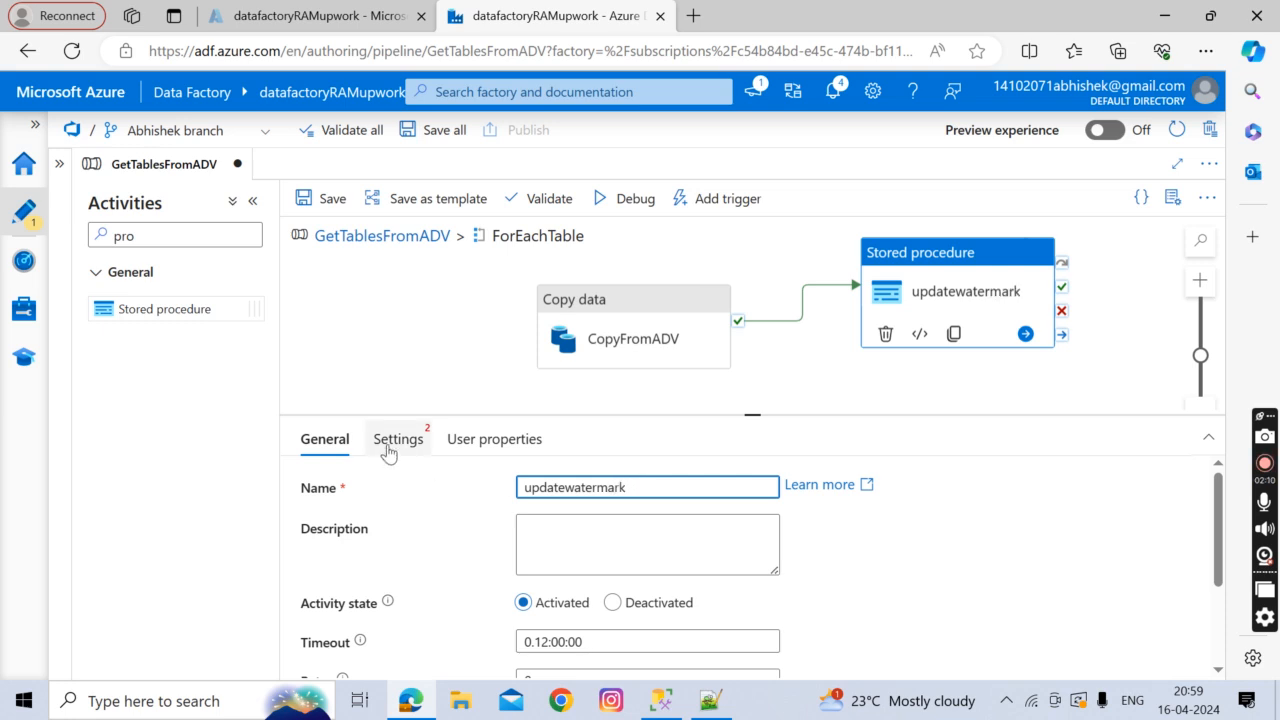
# - Set the updatewatermark activity's linked service to LS_AdventureWorksDW
pyautogui.click(398, 439)
pyautogui.click(644, 490)
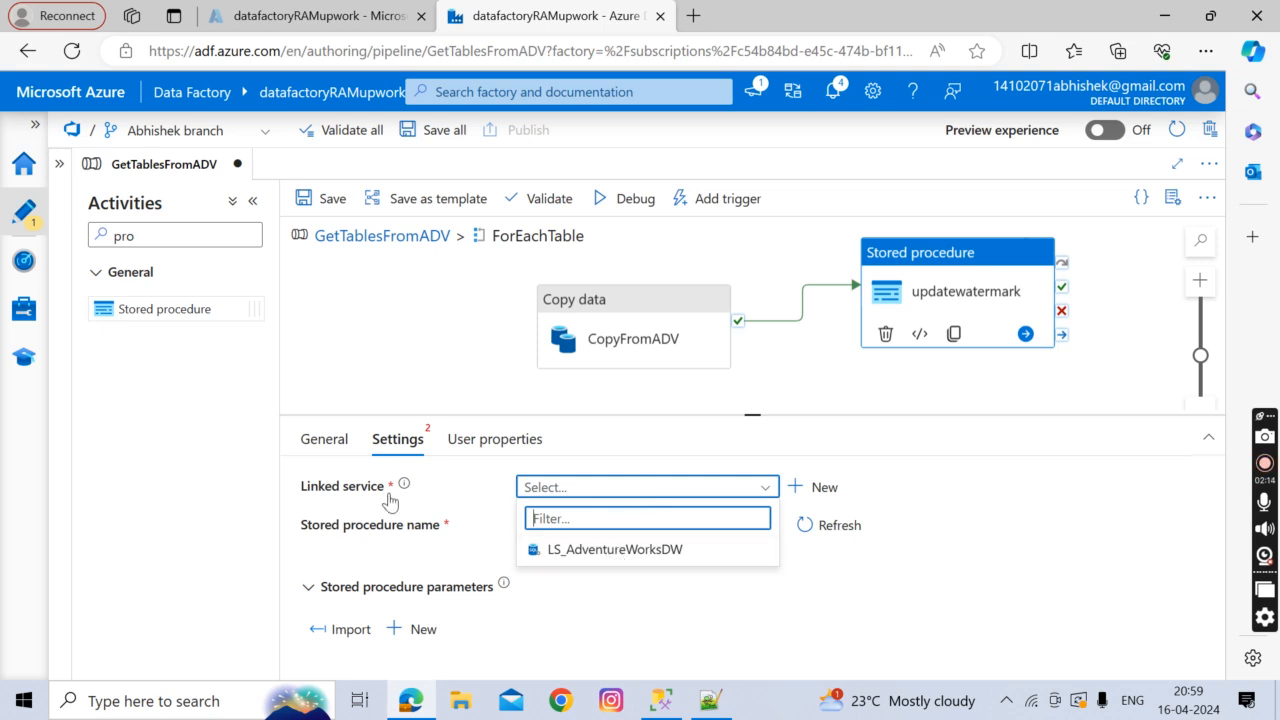
pyautogui.click(572, 550)
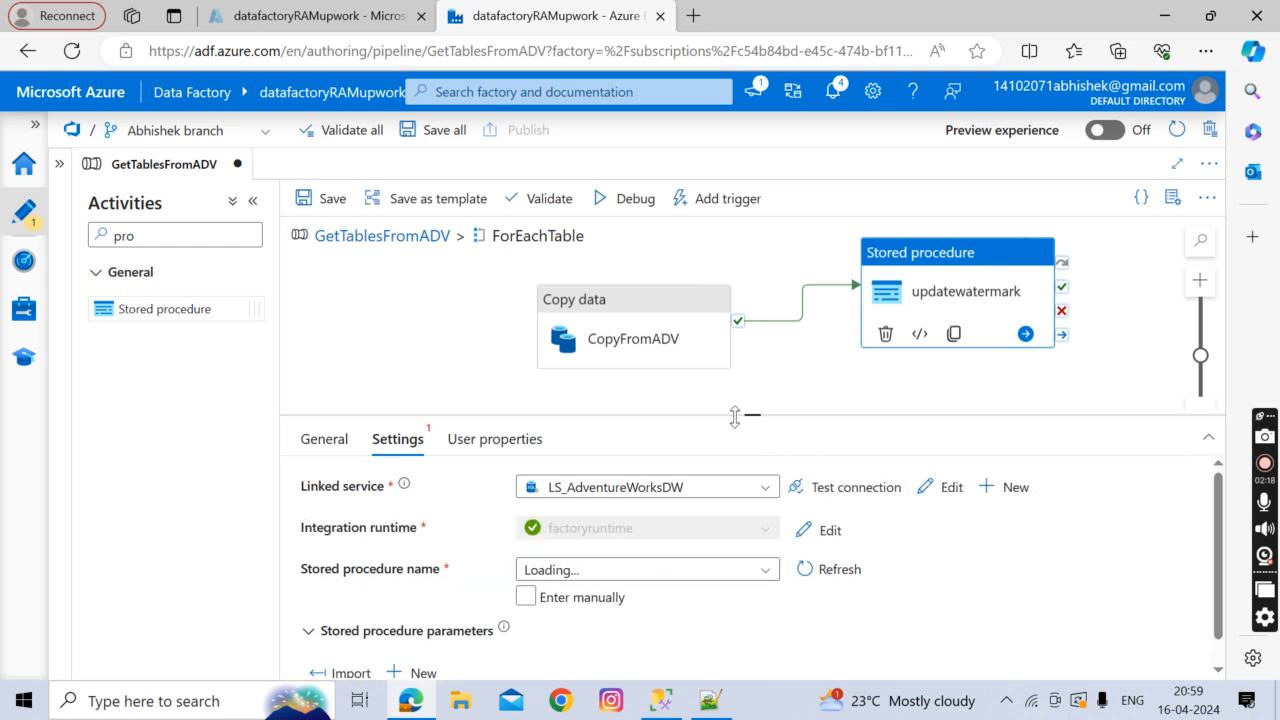
# - Switch the updatewatermark activity's stored procedure name to manual entry and set it to dbo.PrcUpdateWatermark
pyautogui.moveTo(751, 413); pyautogui.dragTo(745, 305)
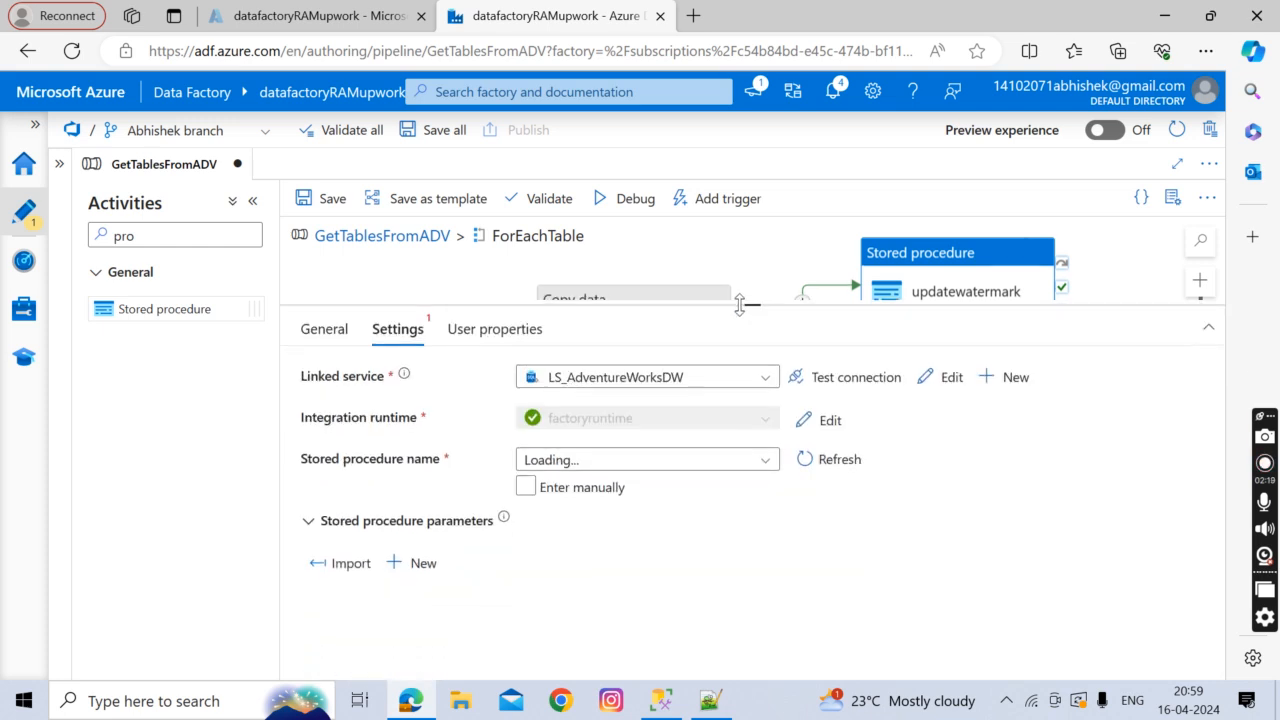
pyautogui.click(663, 462)
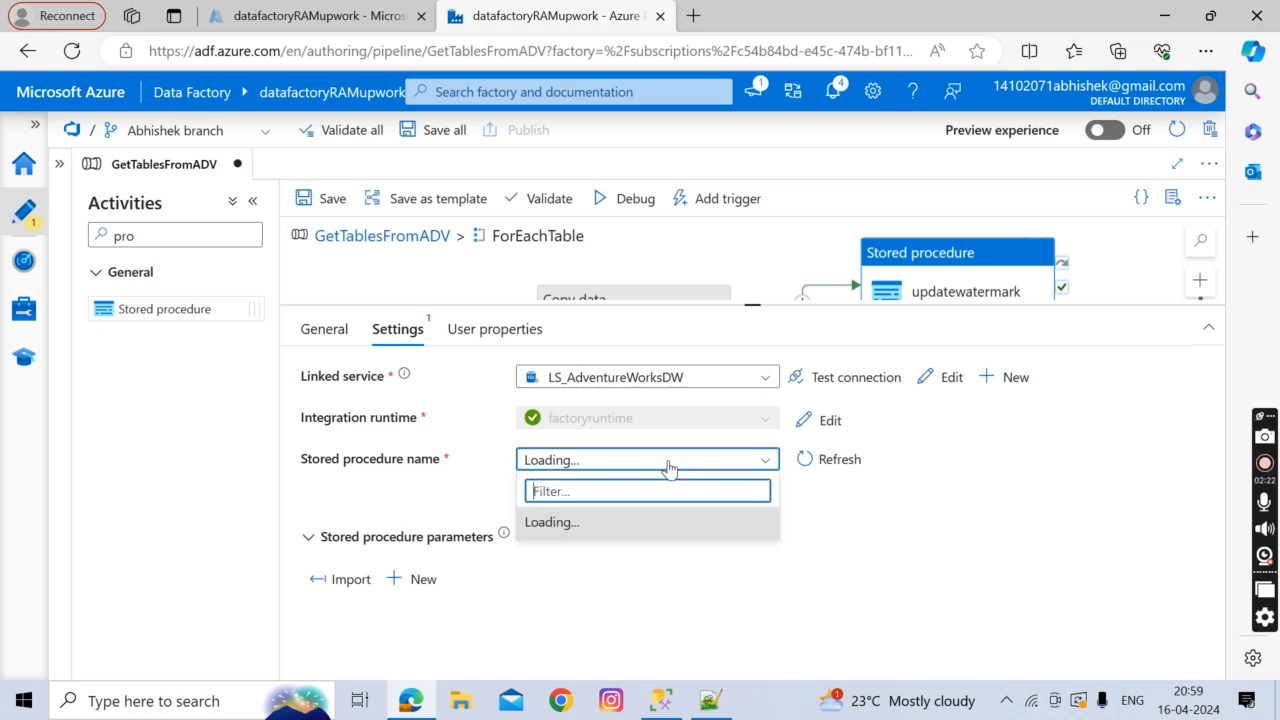
pyautogui.click(832, 497)
pyautogui.click(530, 486)
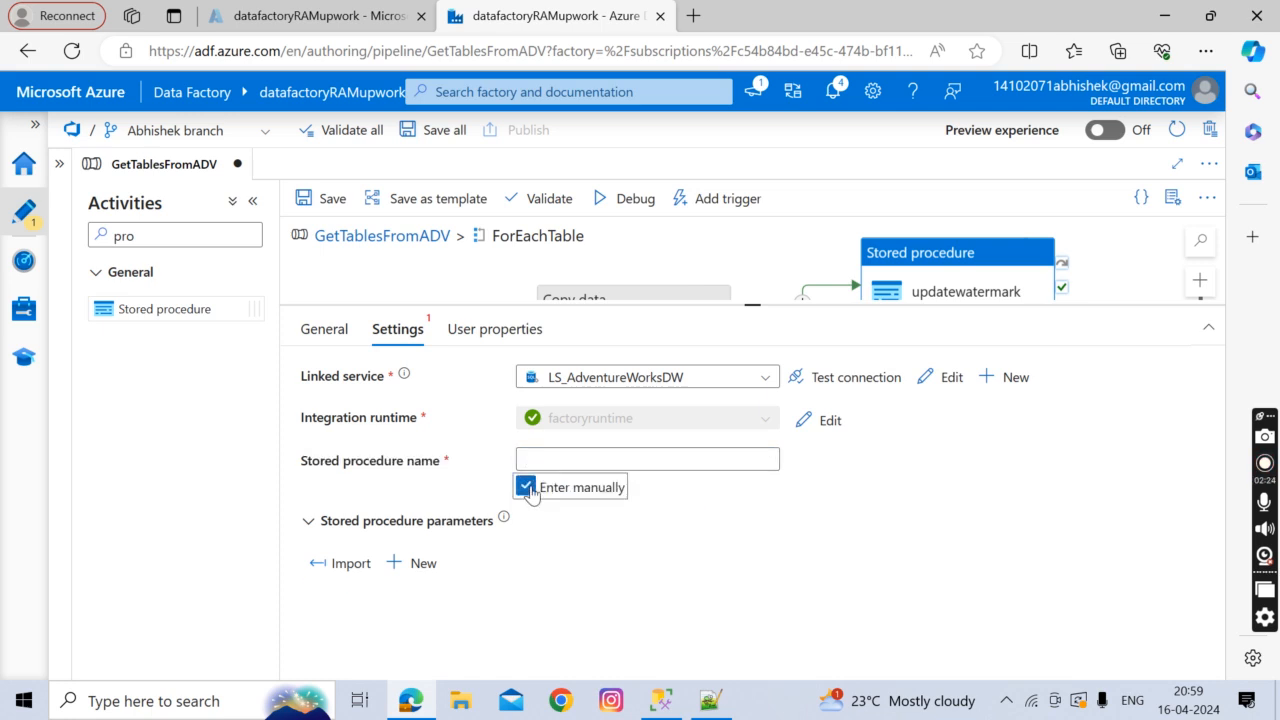
pyautogui.click(603, 458)
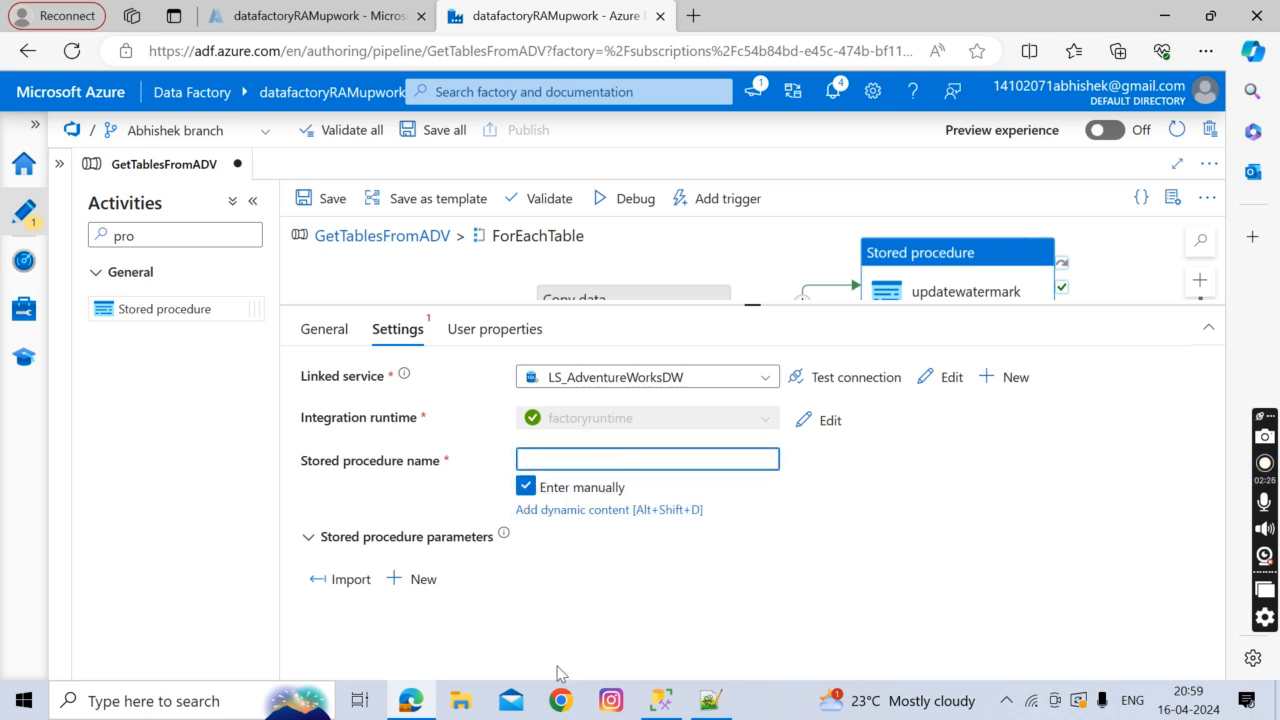
pyautogui.click(660, 700)
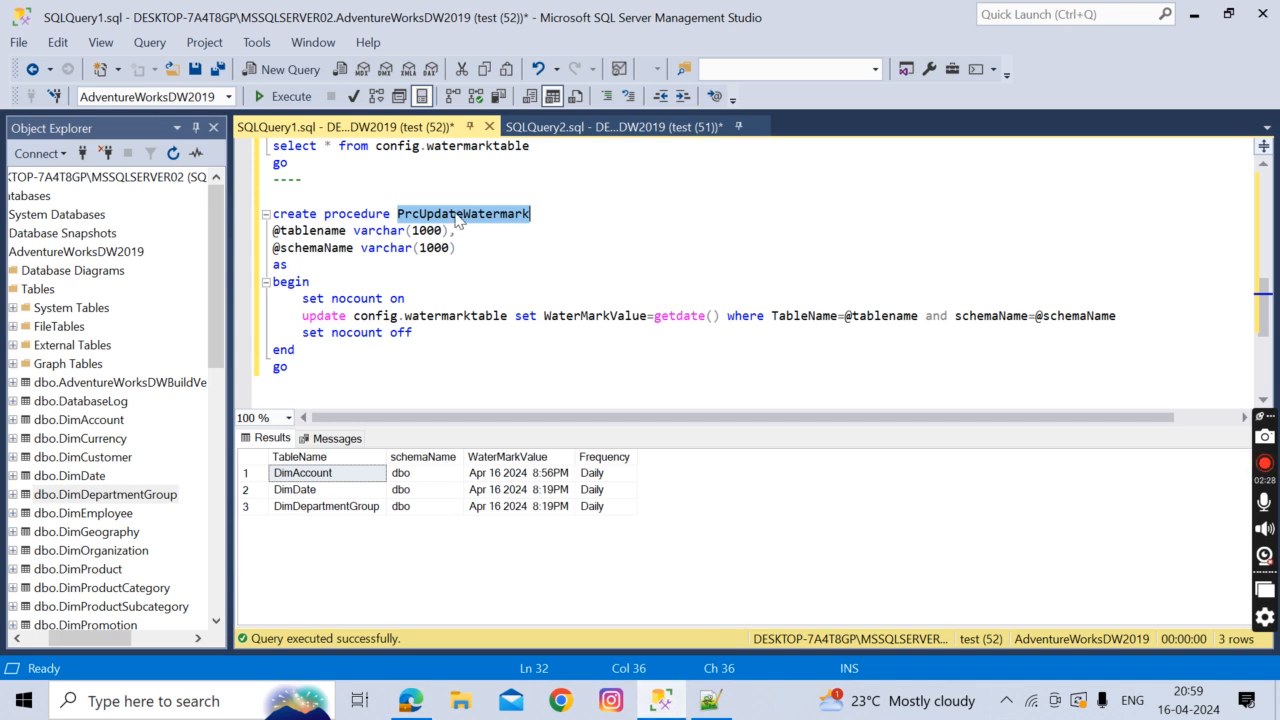
pyautogui.click(667, 700)
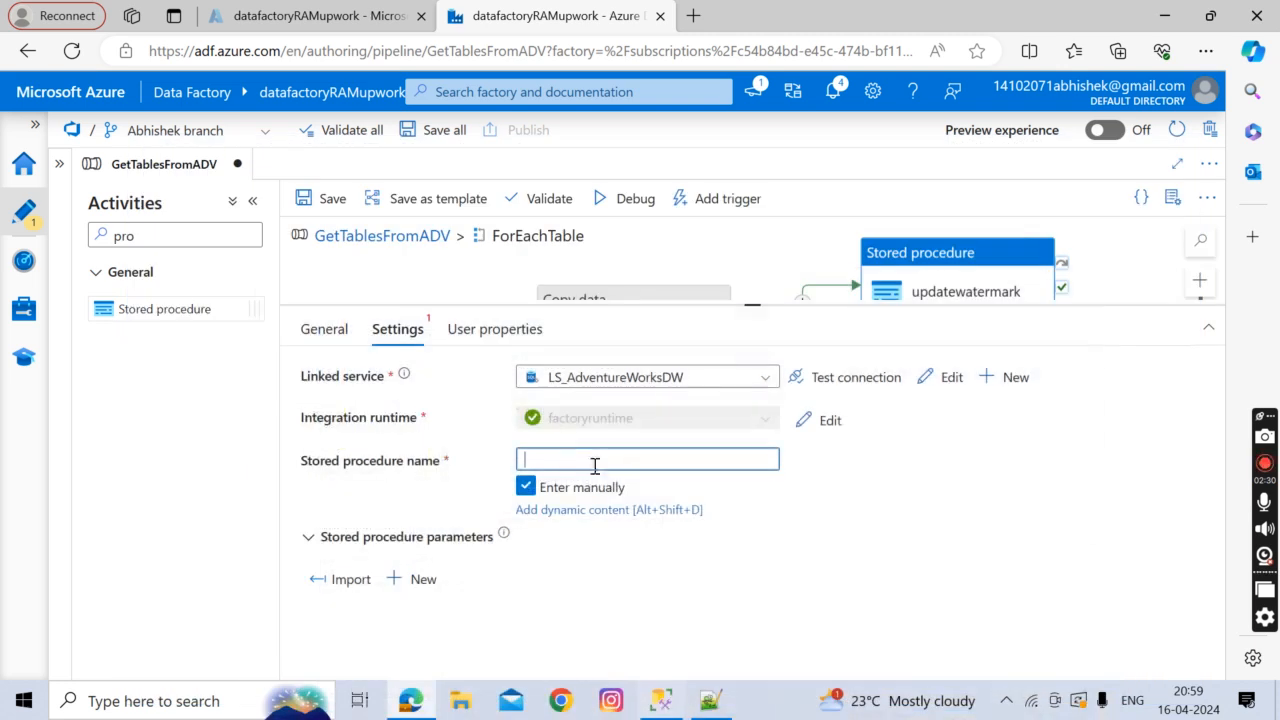
pyautogui.write('d')
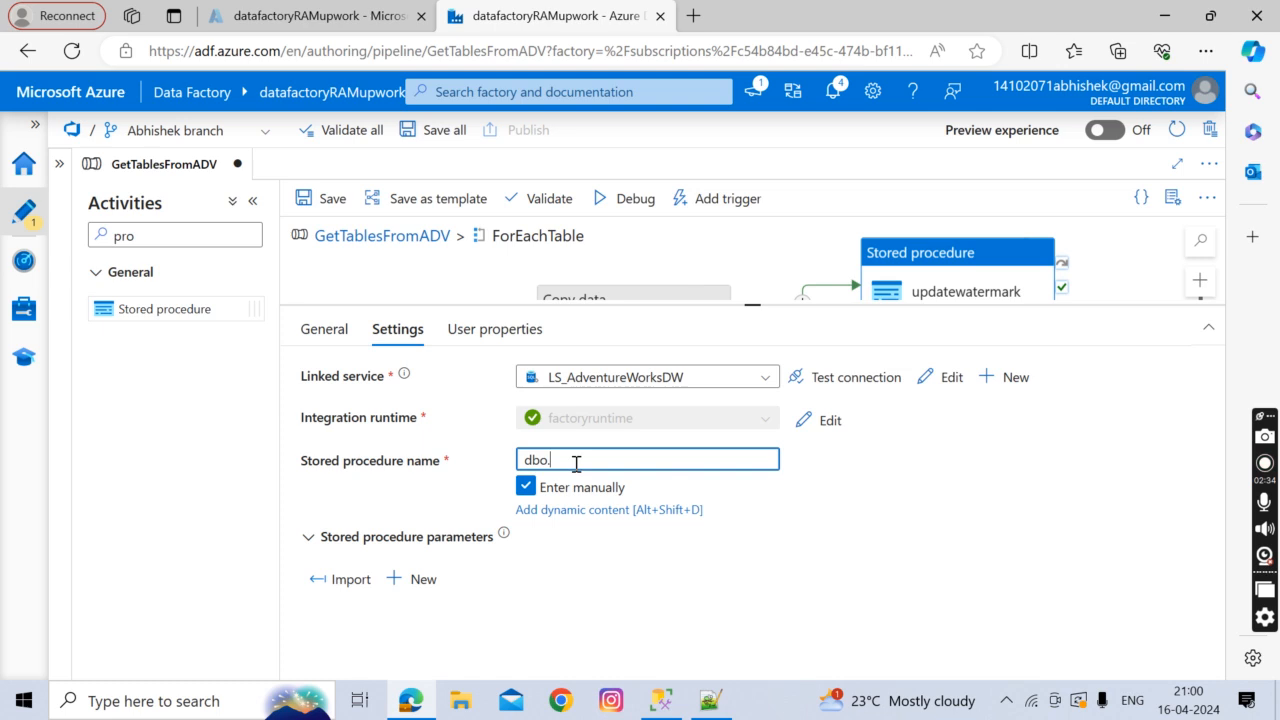
pyautogui.write('bo.')
pyautogui.hotkey('ctrl', 'v')
pyautogui.click(932, 493)
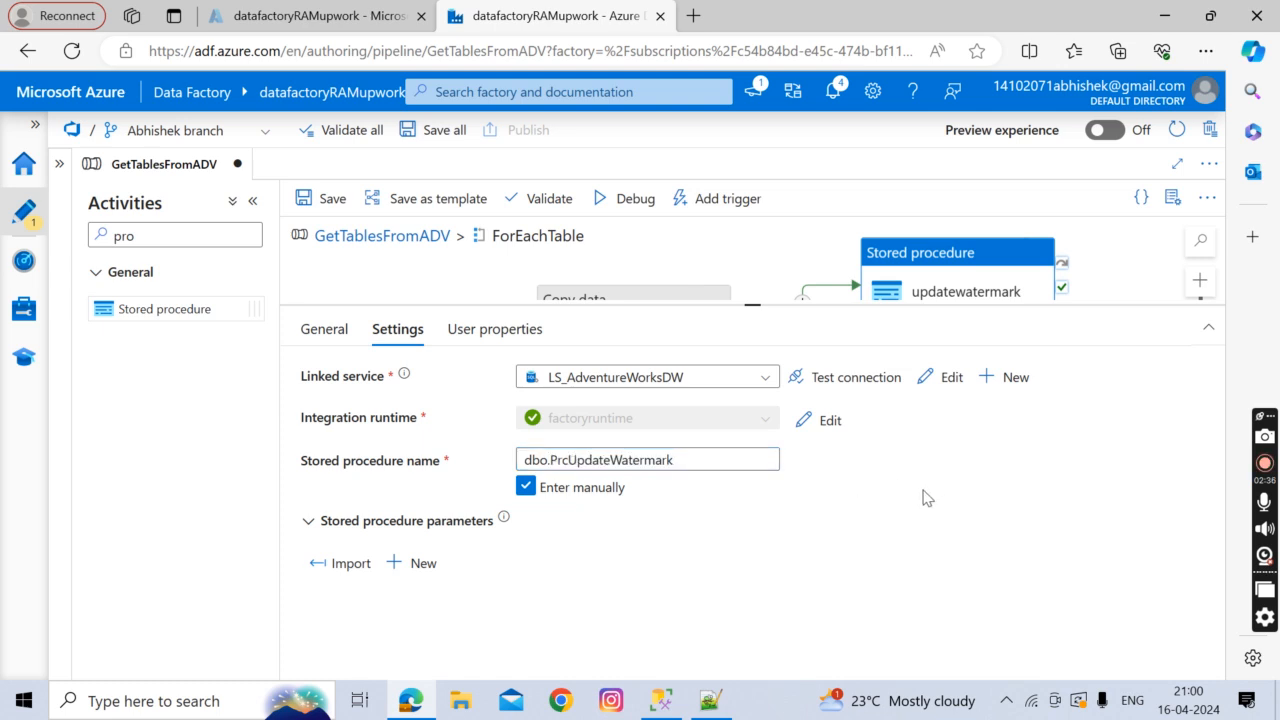
# - Add two stored procedure parameters and name the first tablename, copied from the procedure definition in SQL Server Management Studio
pyautogui.moveTo(753, 303); pyautogui.dragTo(740, 258)
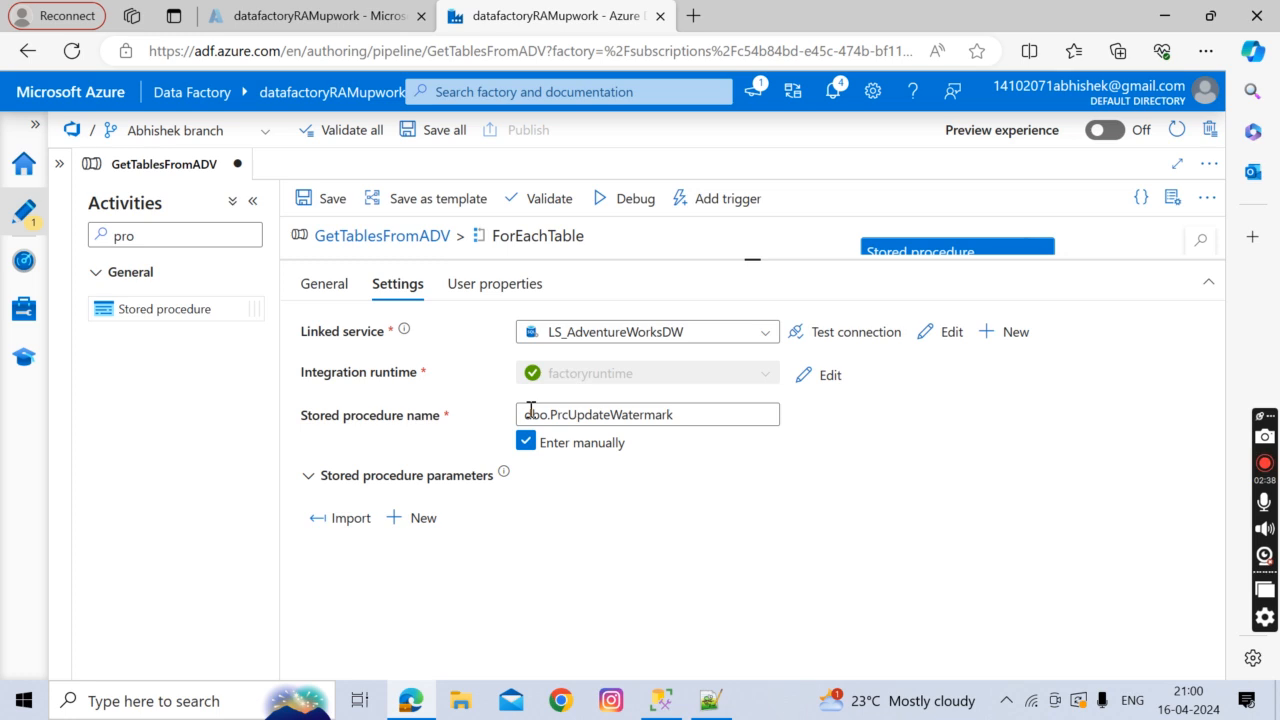
pyautogui.click(414, 522)
pyautogui.click(414, 522)
pyautogui.click(437, 589)
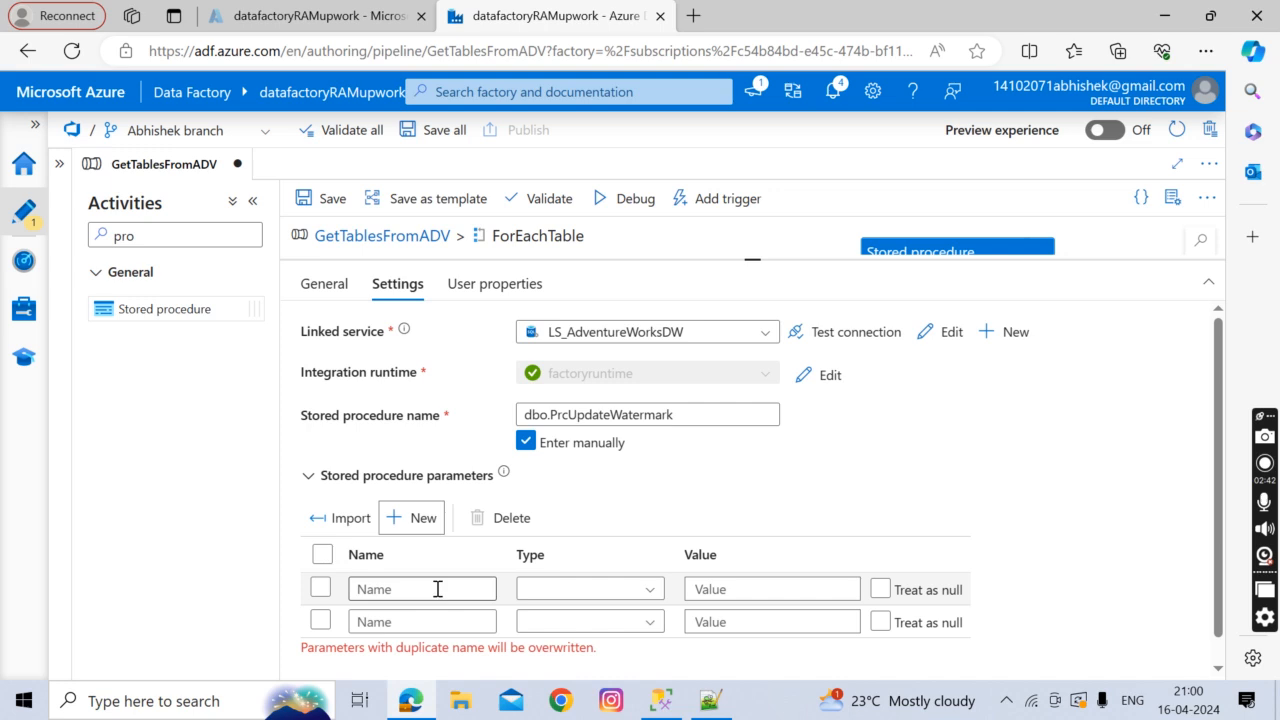
pyautogui.click(662, 702)
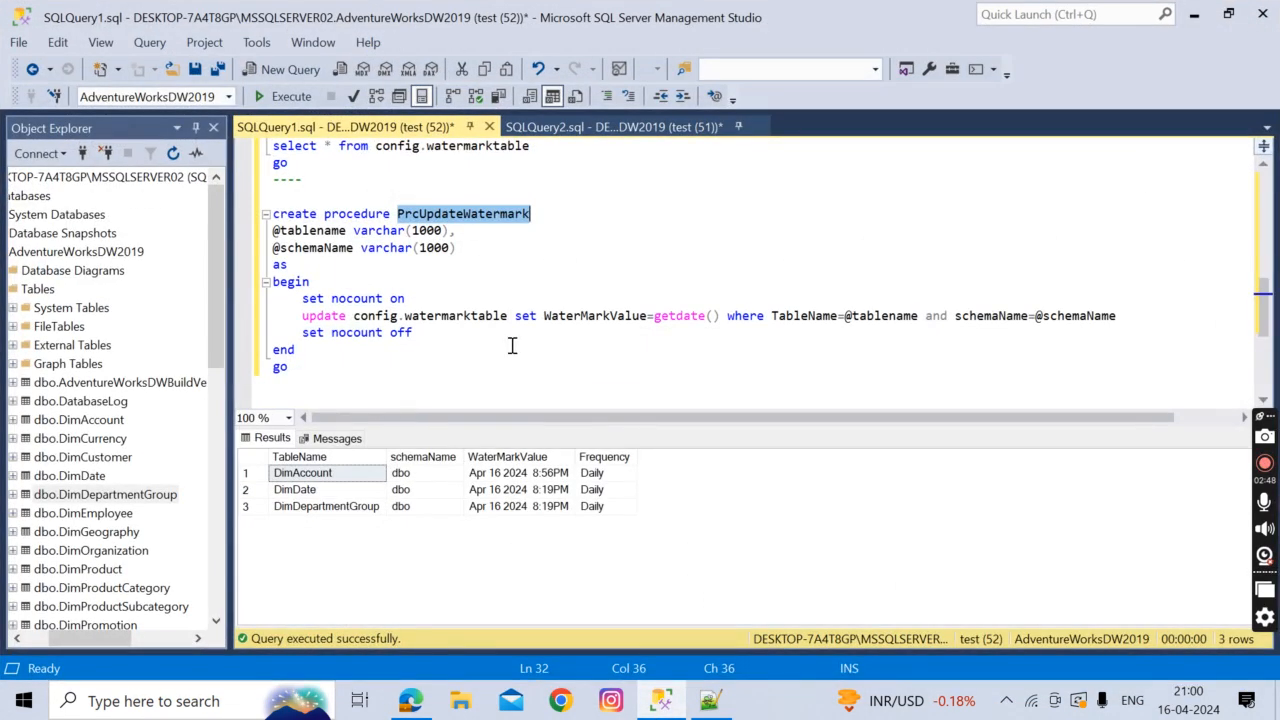
pyautogui.click(307, 233)
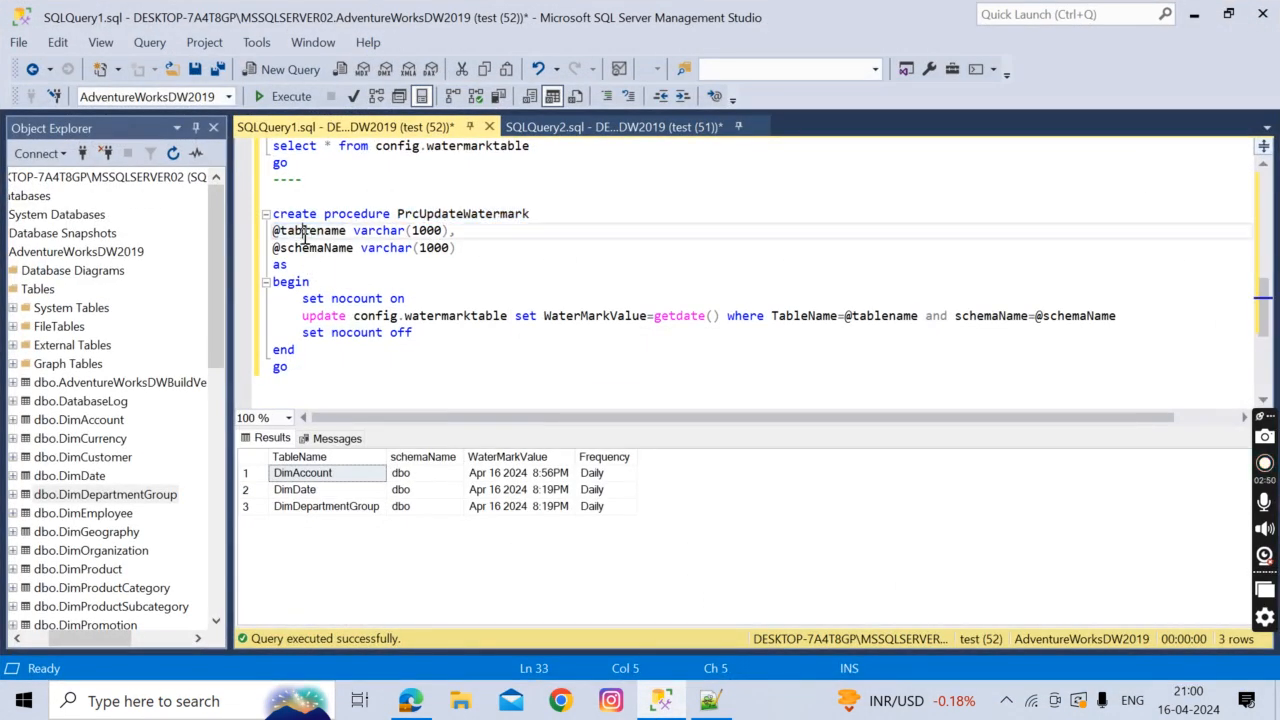
pyautogui.moveTo(282, 233); pyautogui.dragTo(349, 232)
pyautogui.hotkey('ctrl', 'c')
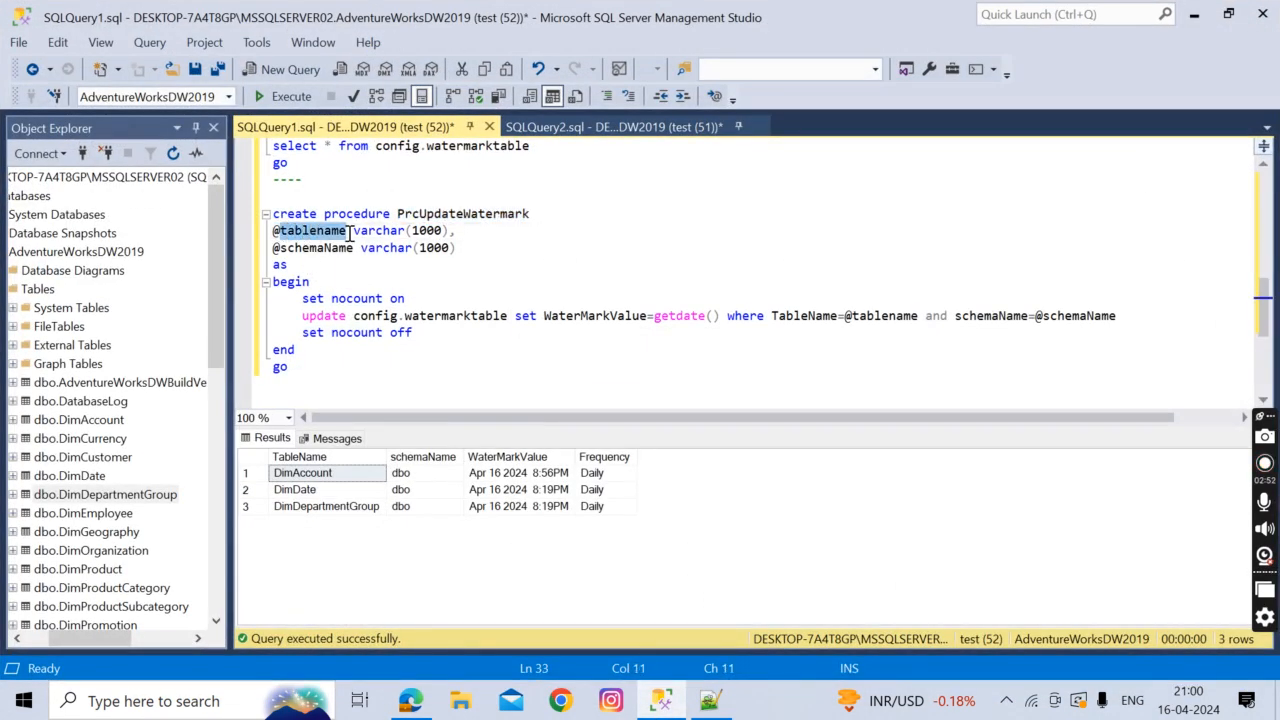
pyautogui.hotkey('alt', 'Tab')
pyautogui.hotkey('ctrl', 'v')
# - Copy schemaName from the procedure definition in SQL Server Management Studio and use it as the second parameter's name in Data Factory
pyautogui.hotkey('alt', 'Tab')
pyautogui.moveTo(281, 248); pyautogui.dragTo(356, 250)
pyautogui.hotkey('ctrl', 'c')
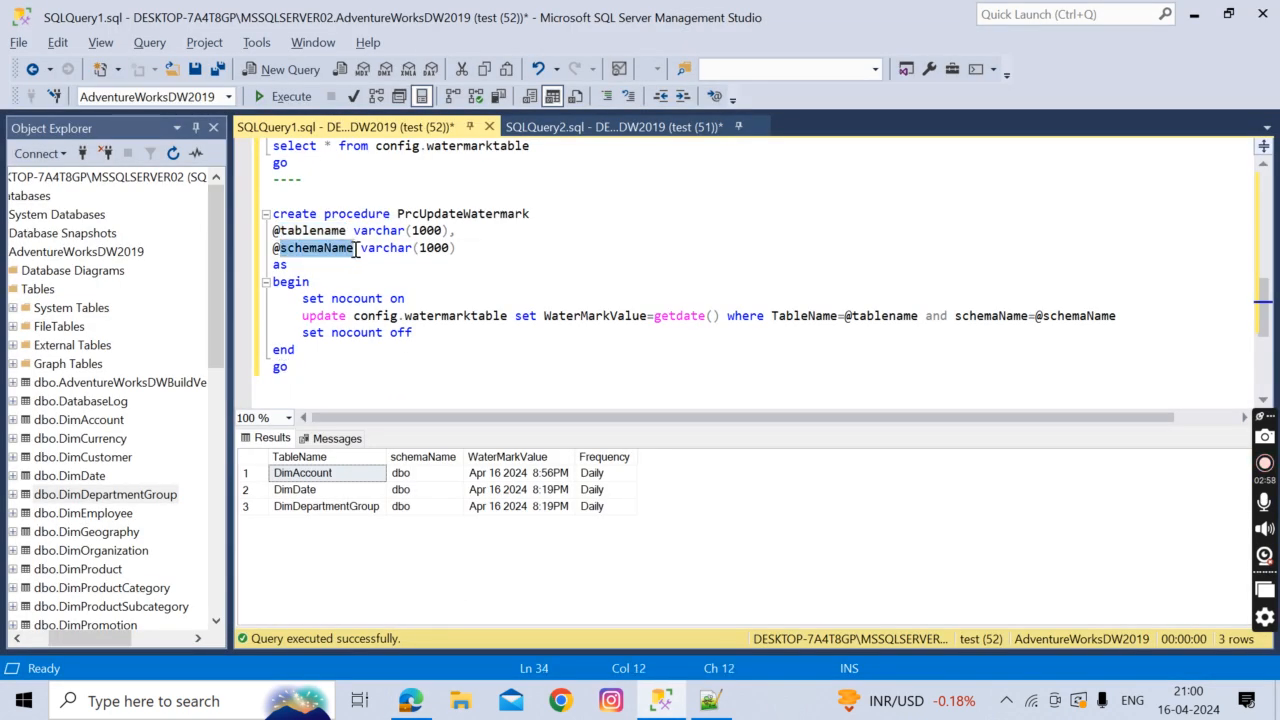
pyautogui.hotkey('alt', 'Tab')
pyautogui.click(400, 621)
pyautogui.hotkey('ctrl', 'v')
# - Set the tablename parameter's type to String
pyautogui.click(632, 590)
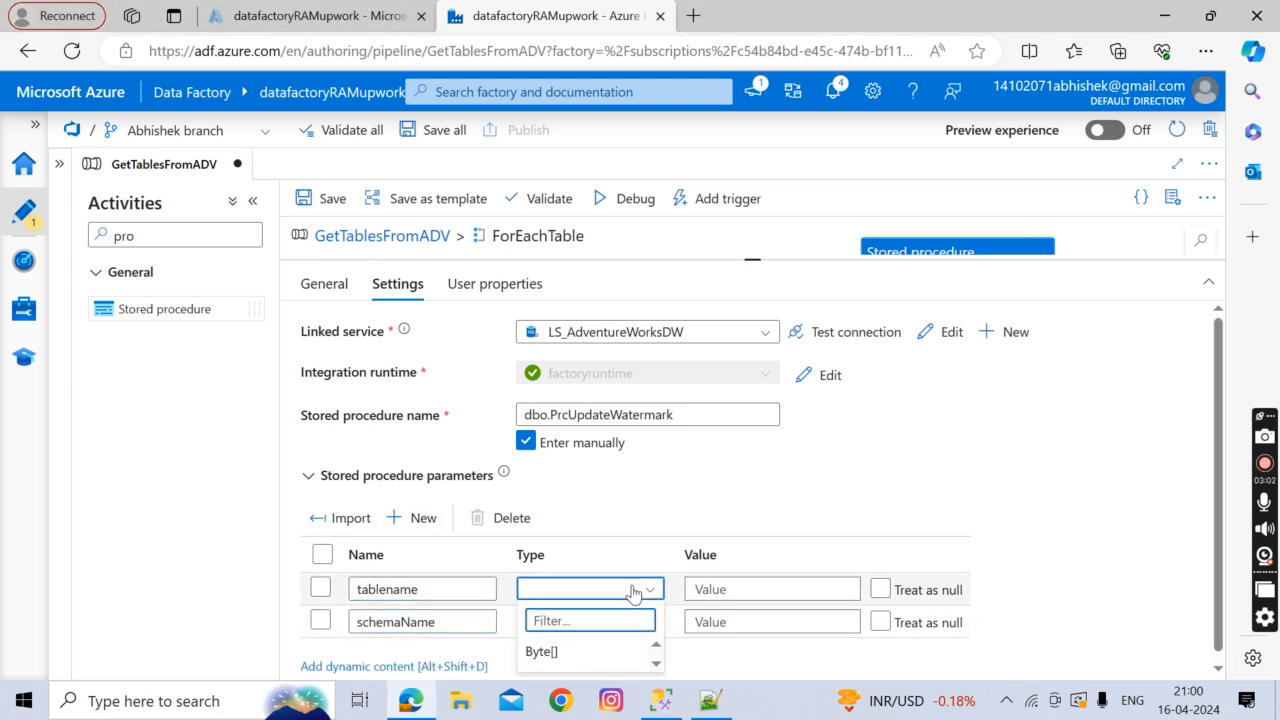
pyautogui.click(656, 664)
pyautogui.click(656, 664)
pyautogui.click(656, 664)
pyautogui.click(656, 664)
pyautogui.click(656, 664)
pyautogui.click(656, 664)
pyautogui.click(656, 664)
pyautogui.click(656, 664)
pyautogui.click(656, 664)
pyautogui.click(656, 664)
pyautogui.click(656, 664)
pyautogui.click(656, 664)
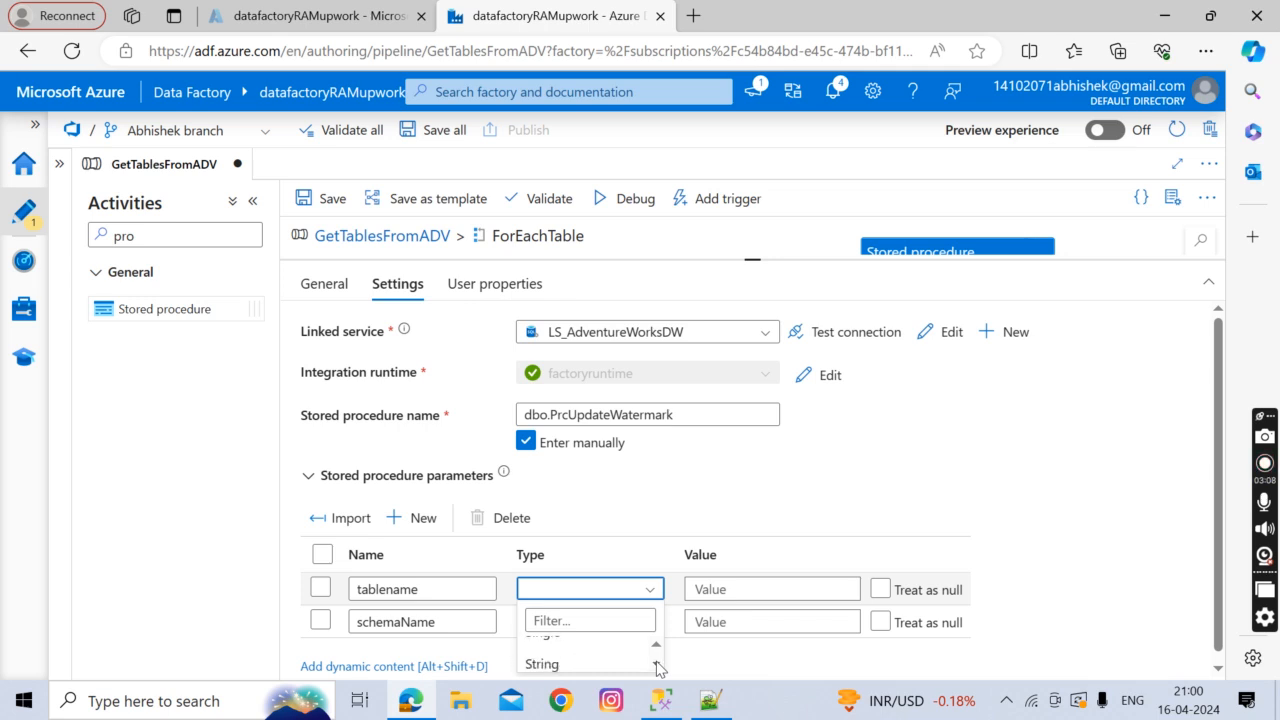
pyautogui.click(545, 664)
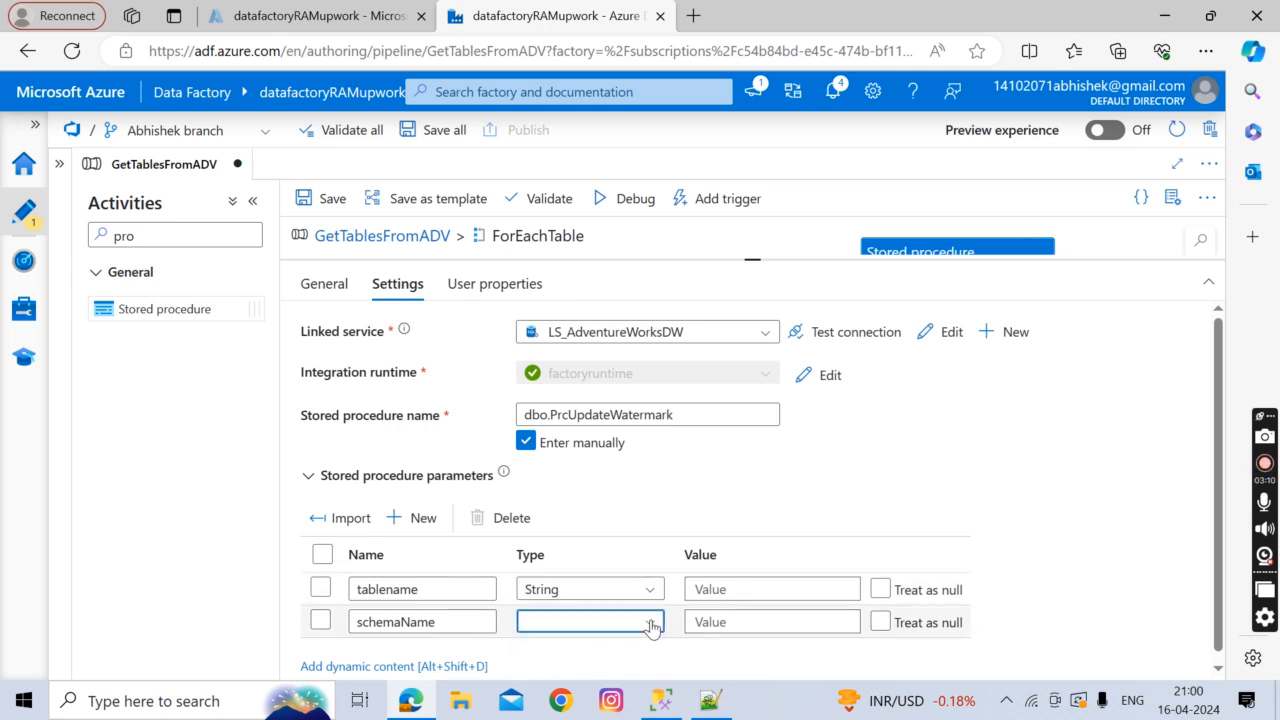
# - Set the schemaName parameter's type to String
pyautogui.click(651, 624)
pyautogui.write('string')
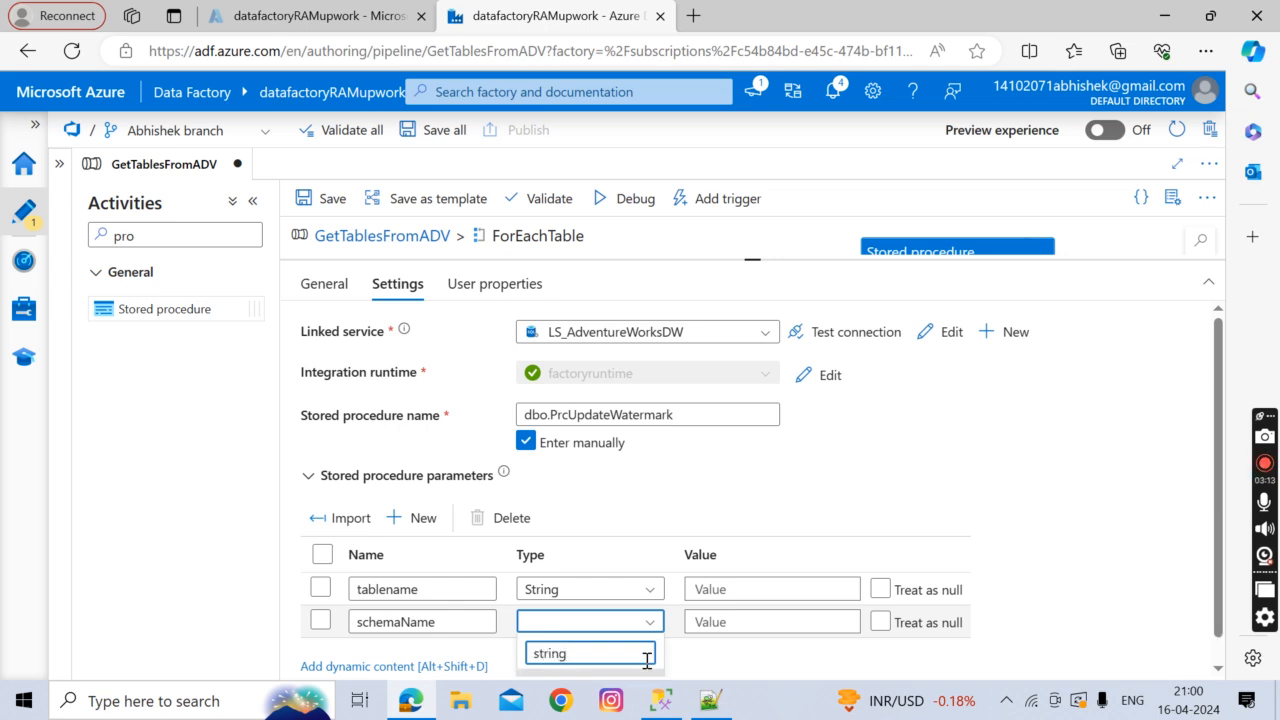
pyautogui.click(647, 669)
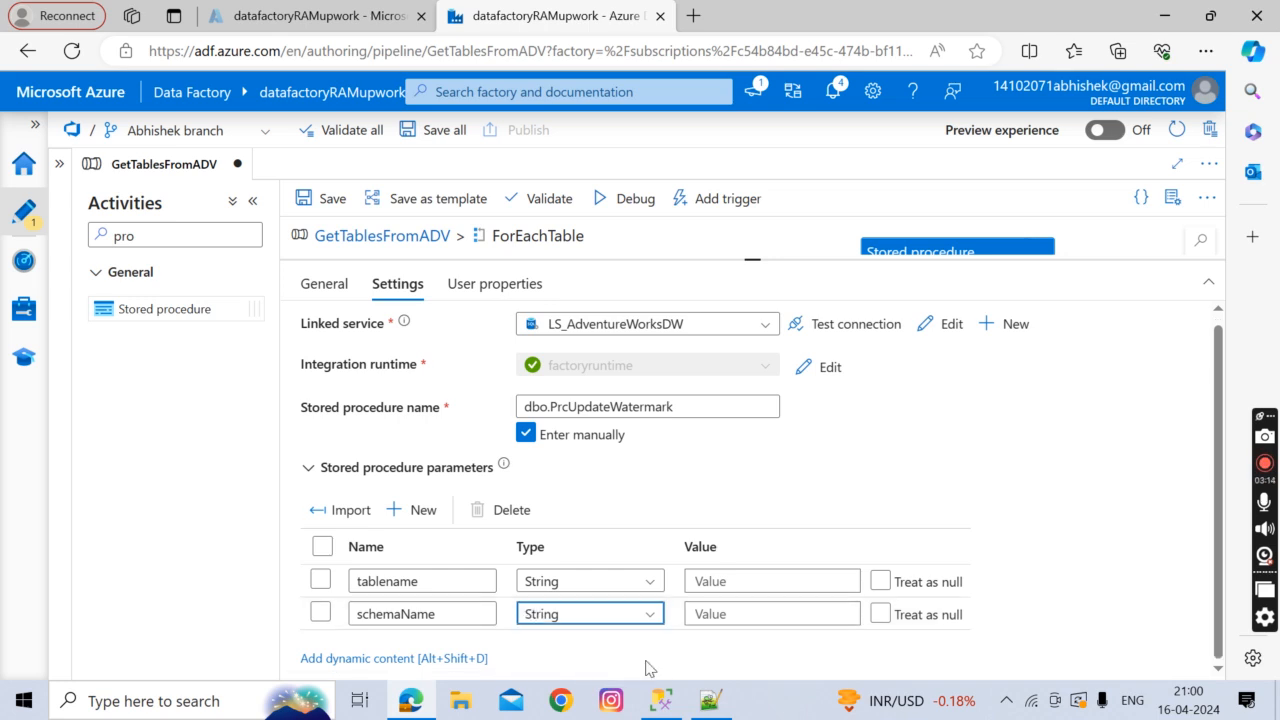
pyautogui.click(725, 583)
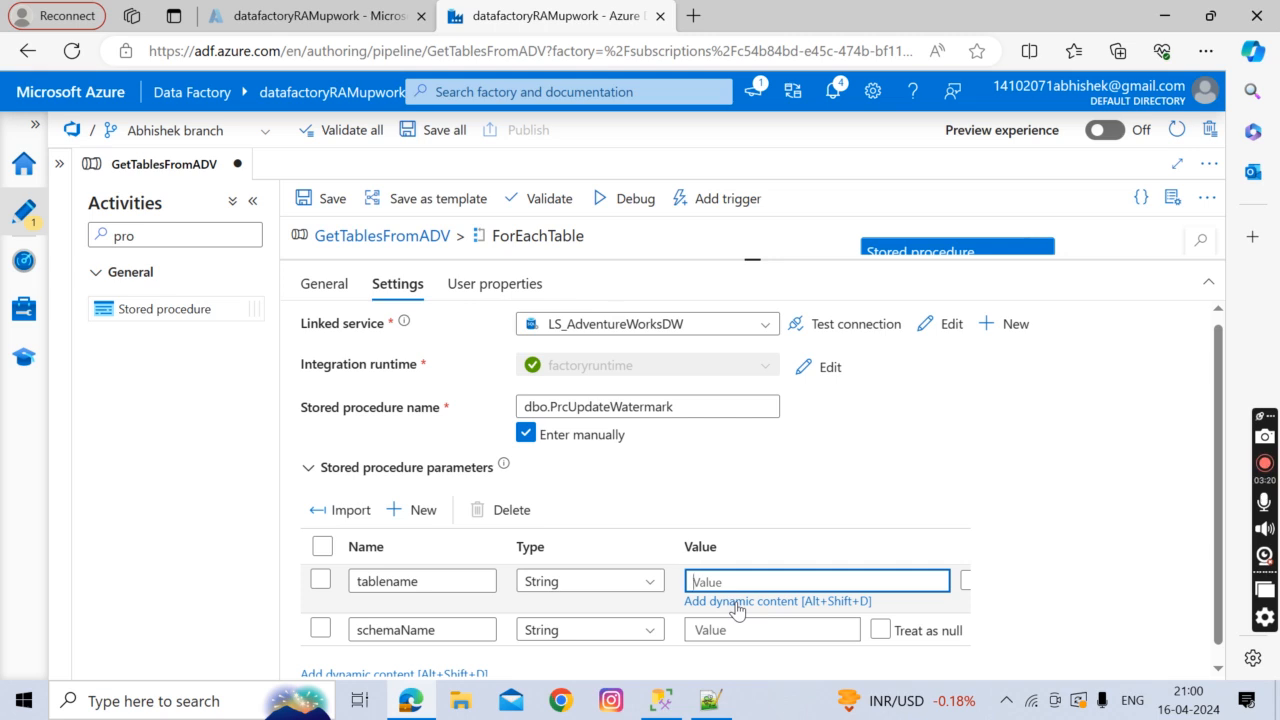
pyautogui.rightClick(733, 607)
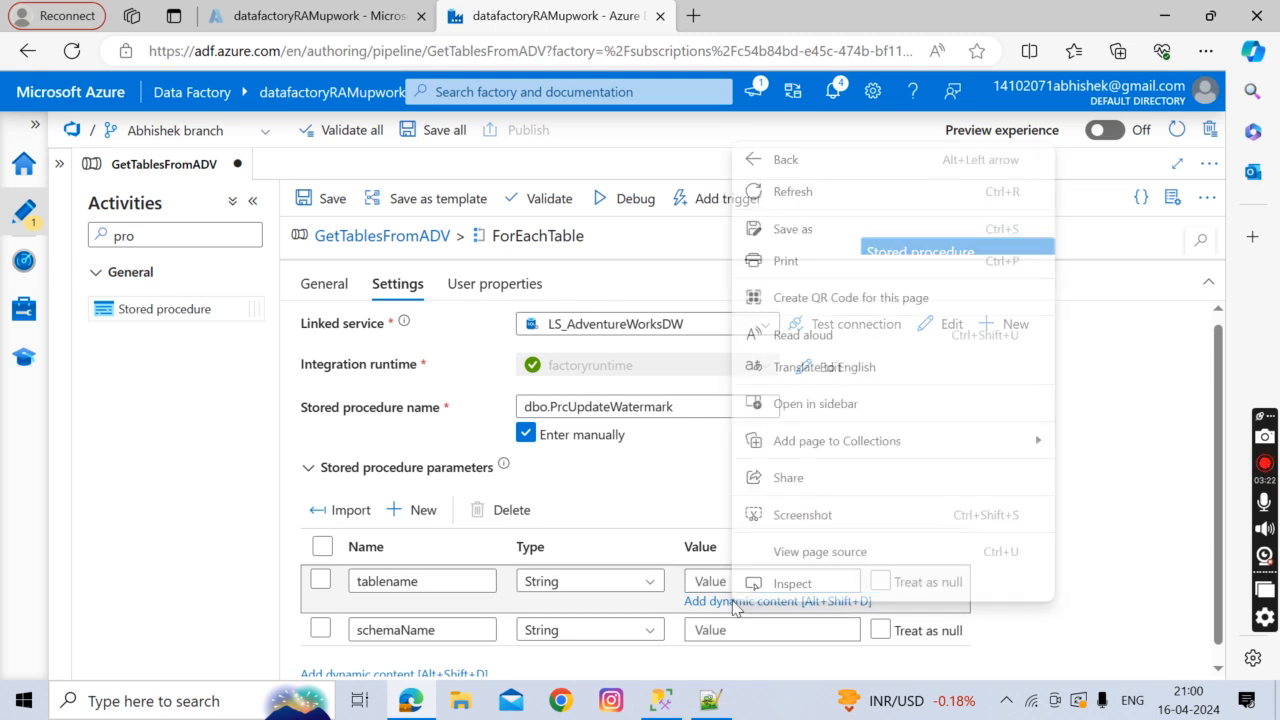
pyautogui.click(733, 601)
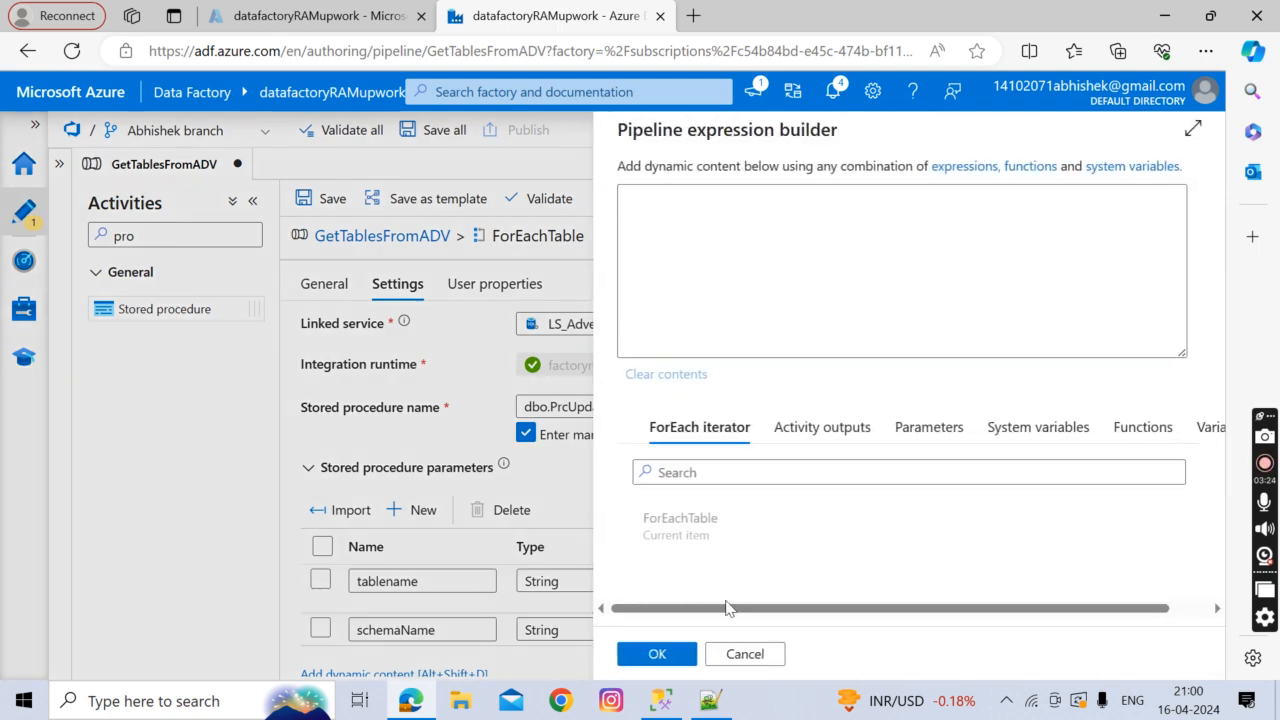
pyautogui.click(694, 540)
pyautogui.click(696, 206)
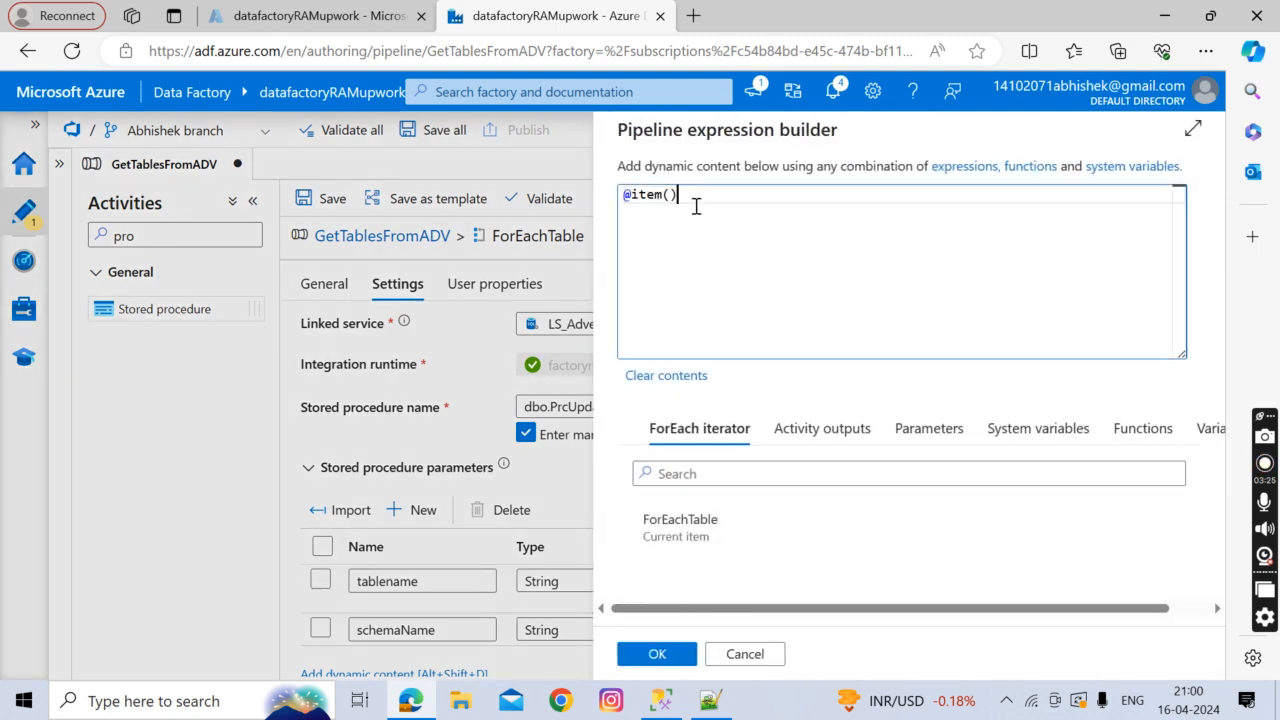
pyautogui.write('.')
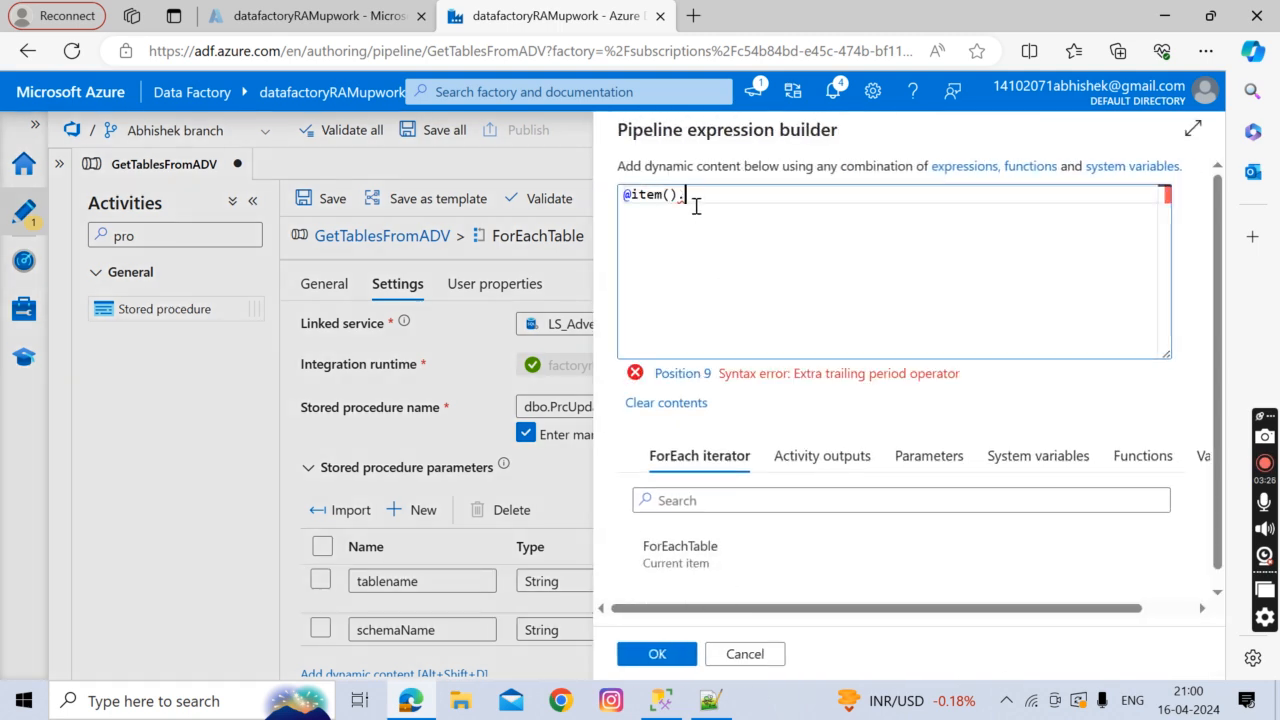
pyautogui.click(660, 703)
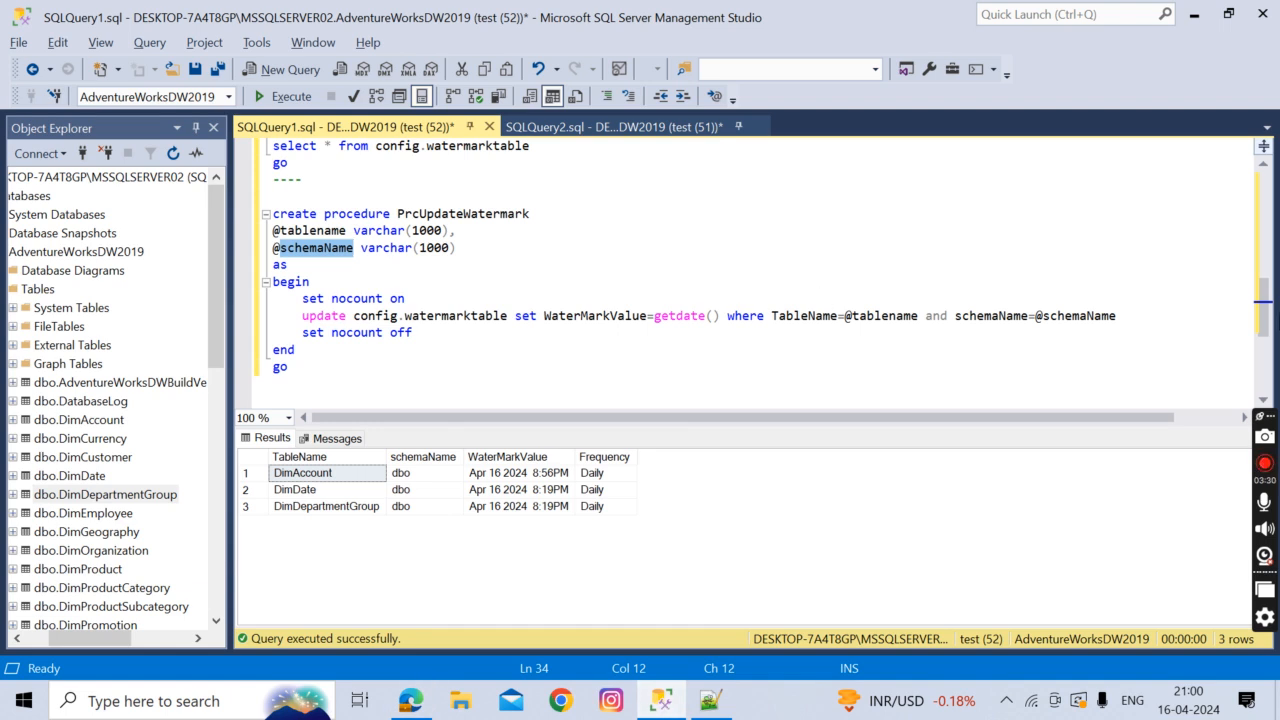
pyautogui.moveTo(1260, 305); pyautogui.dragTo(1254, 238)
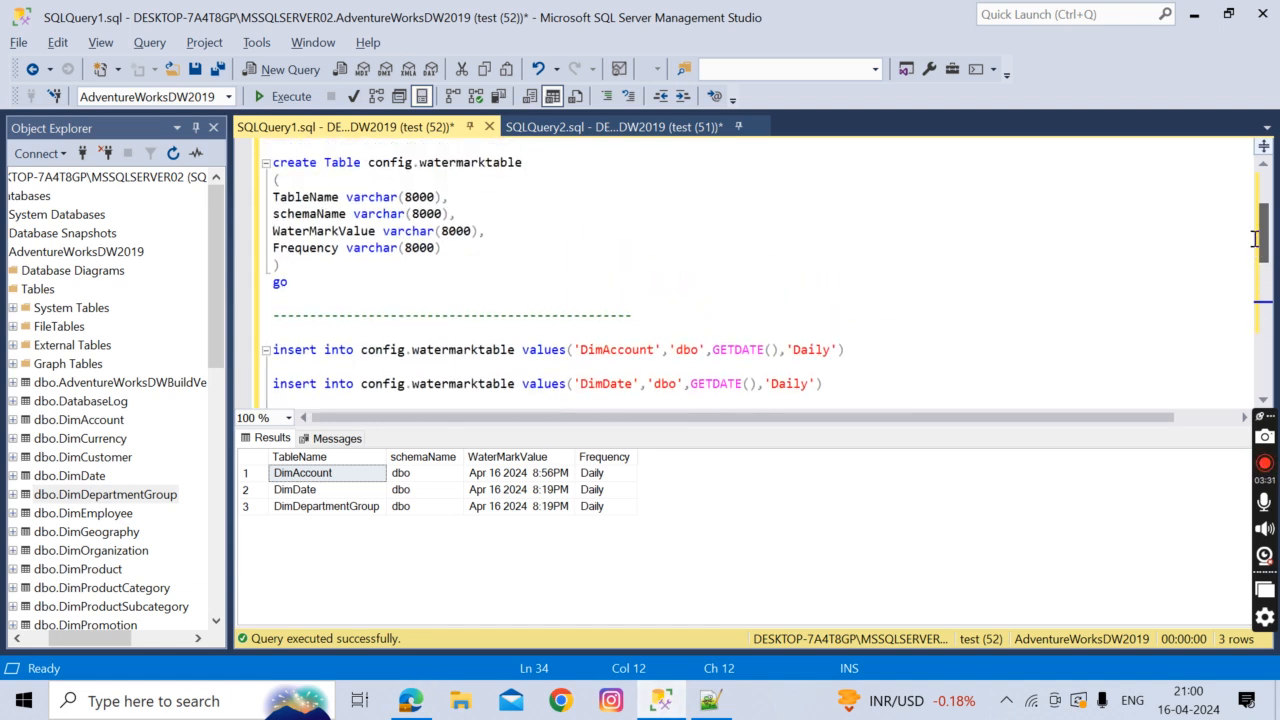
pyautogui.doubleClick(306, 199)
pyautogui.hotkey('ctrl', 'c')
pyautogui.hotkey('alt', 'Tab')
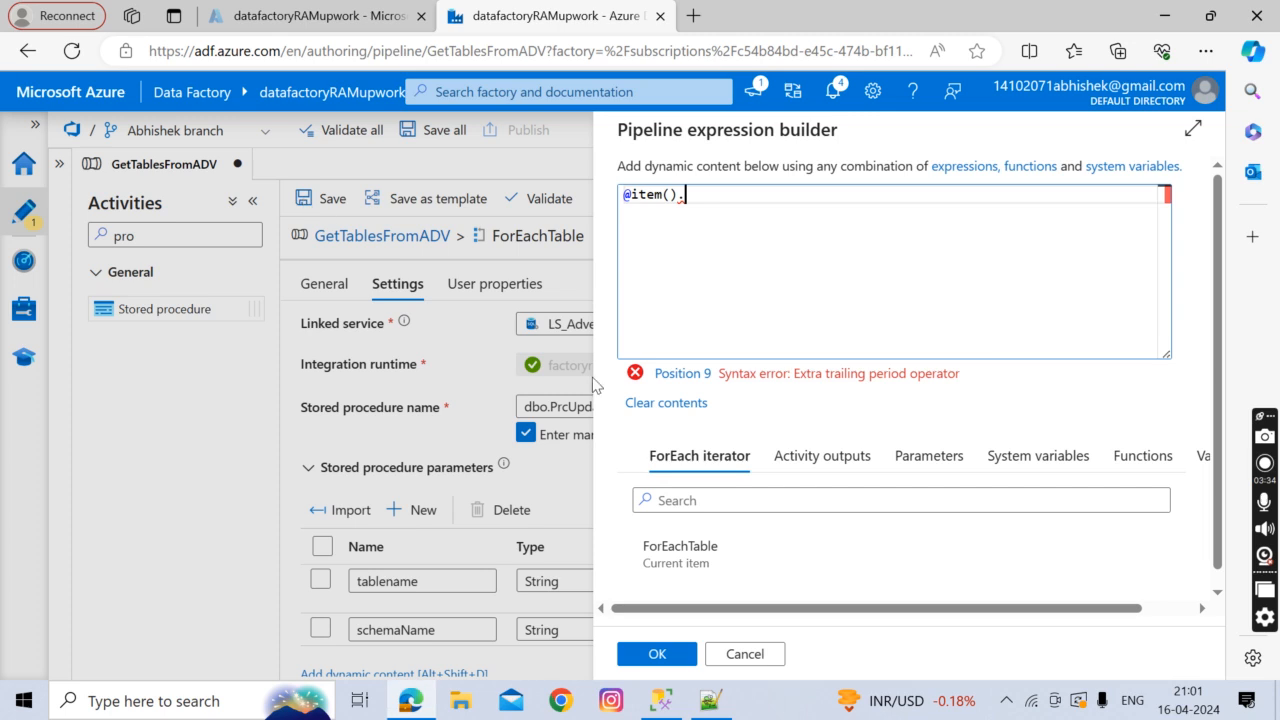
pyautogui.hotkey('ctrl', 'v')
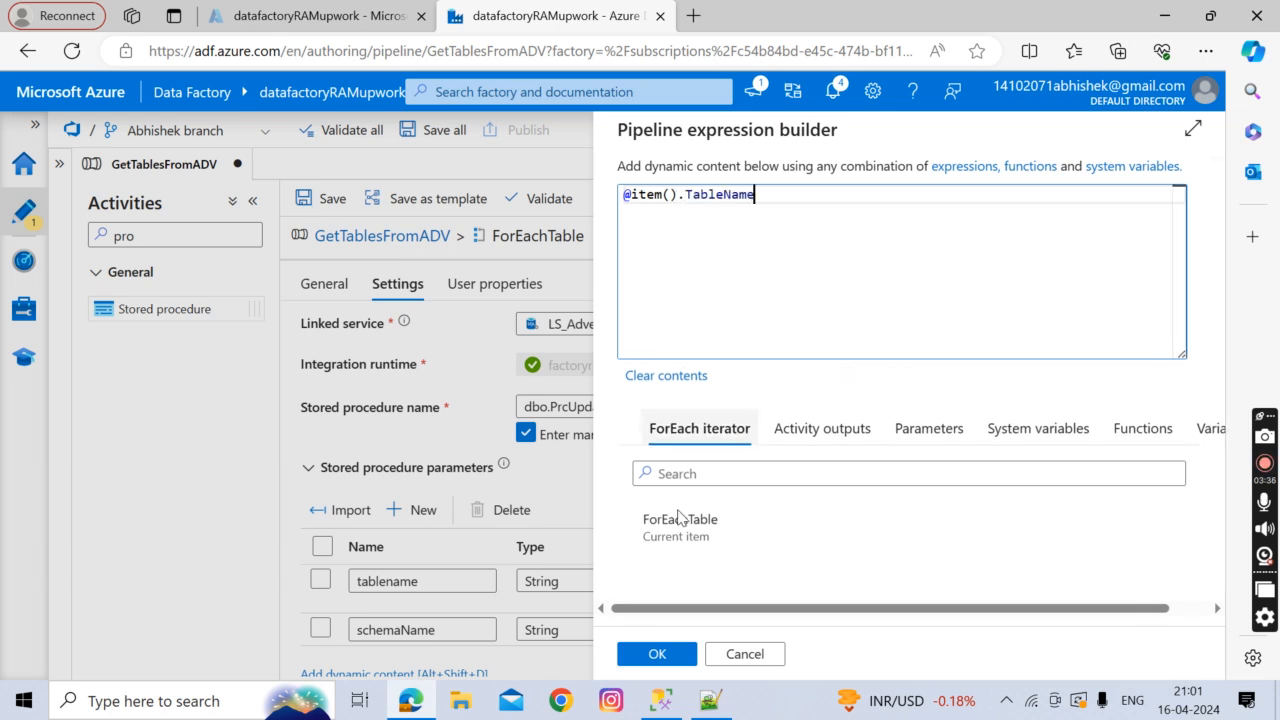
pyautogui.click(657, 653)
pyautogui.click(747, 621)
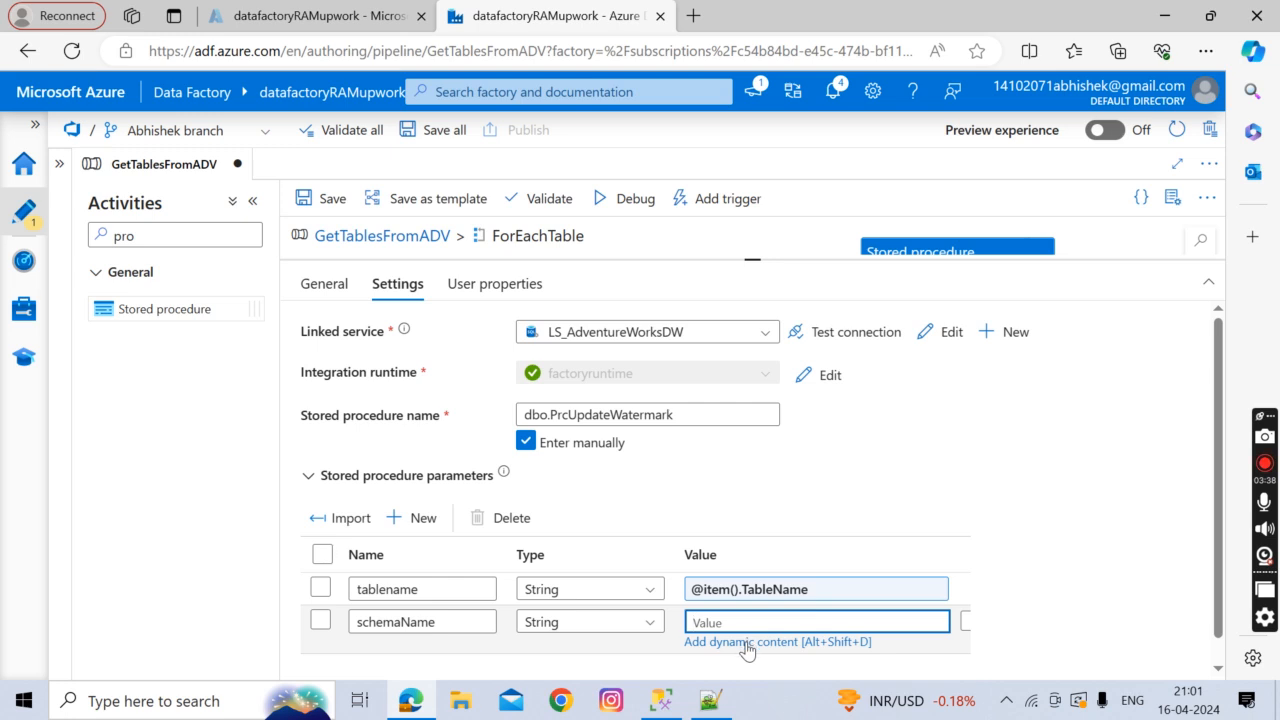
pyautogui.click(752, 643)
pyautogui.click(710, 538)
pyautogui.click(690, 203)
pyautogui.write('.')
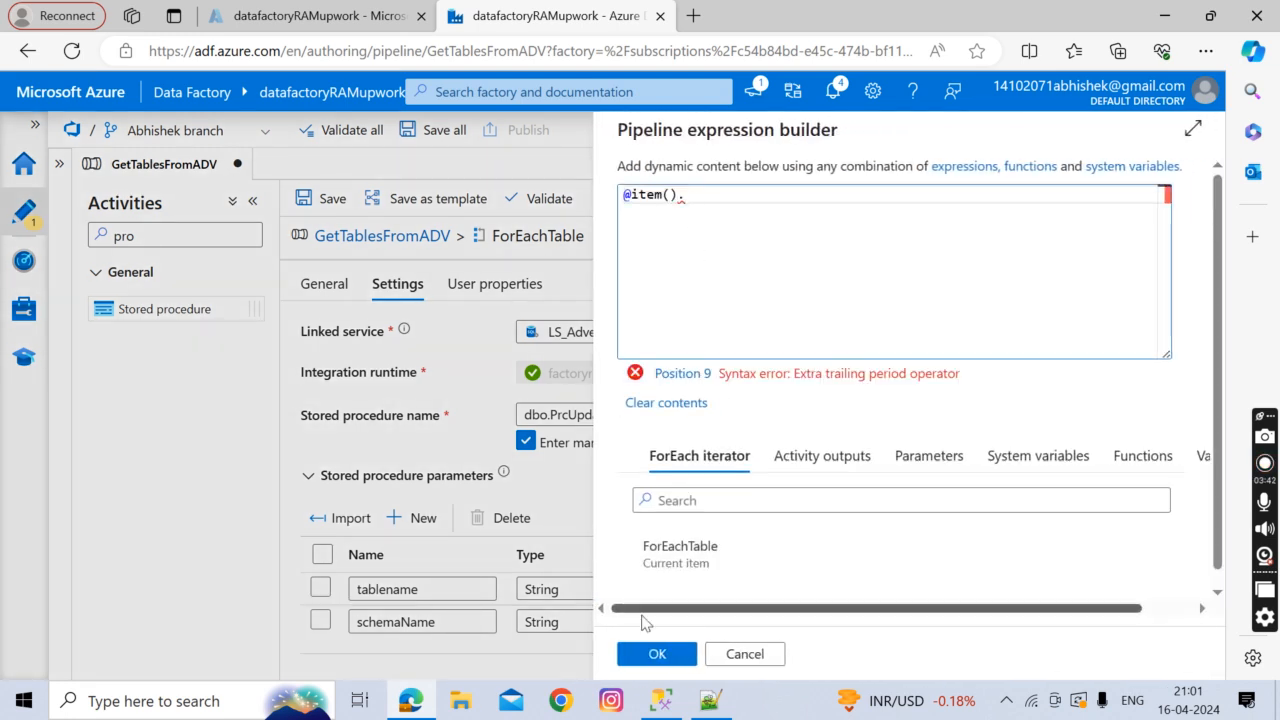
pyautogui.click(660, 700)
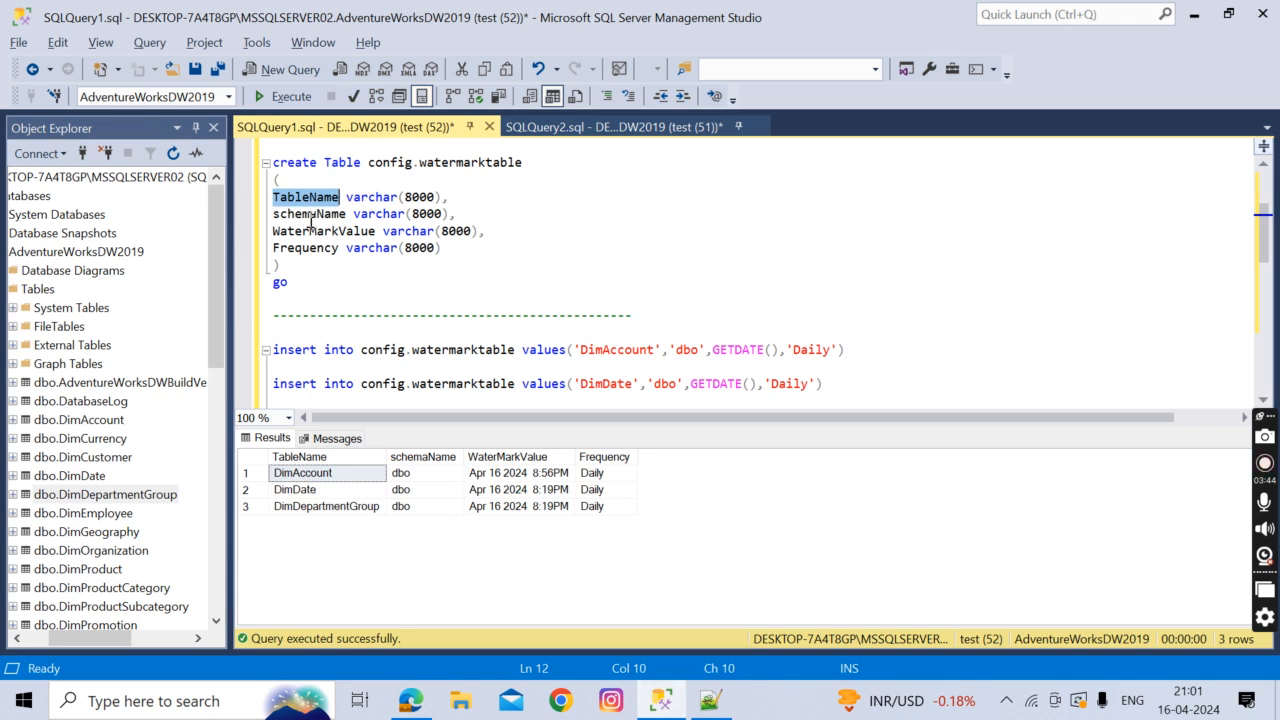
pyautogui.doubleClick(308, 214)
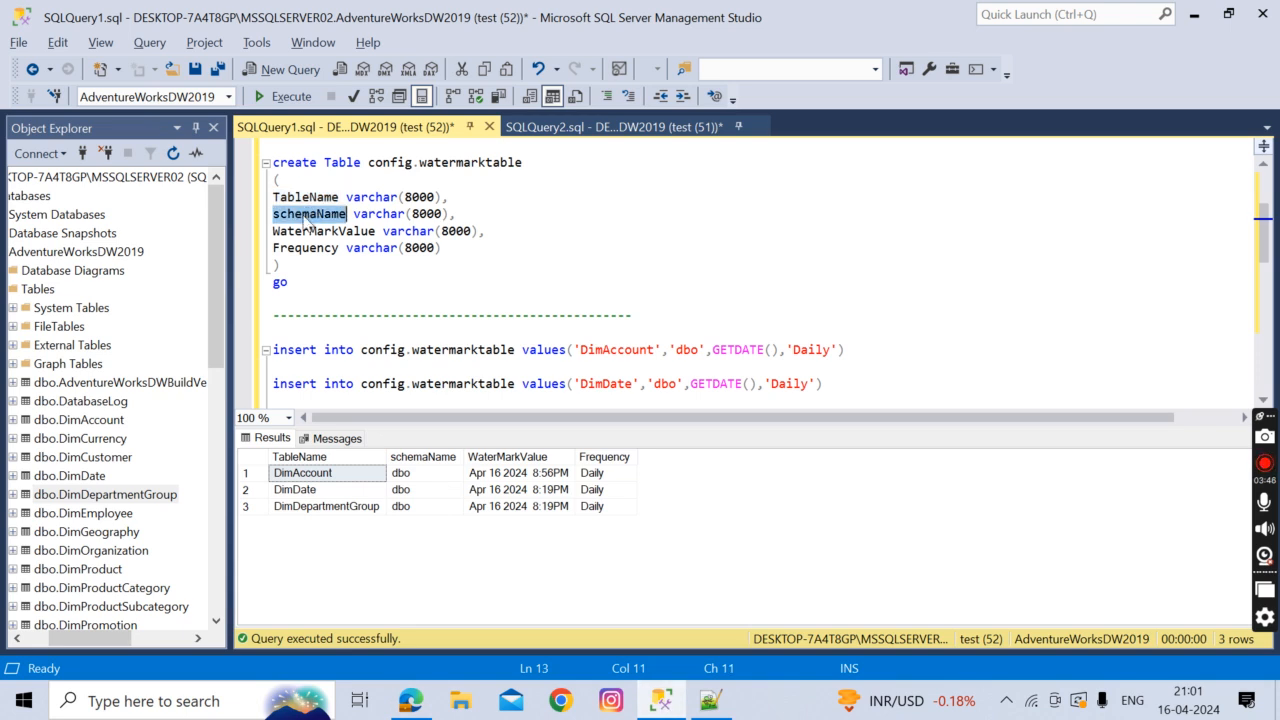
pyautogui.hotkey('alt', 'Tab')
pyautogui.hotkey('ctrl', 'v')
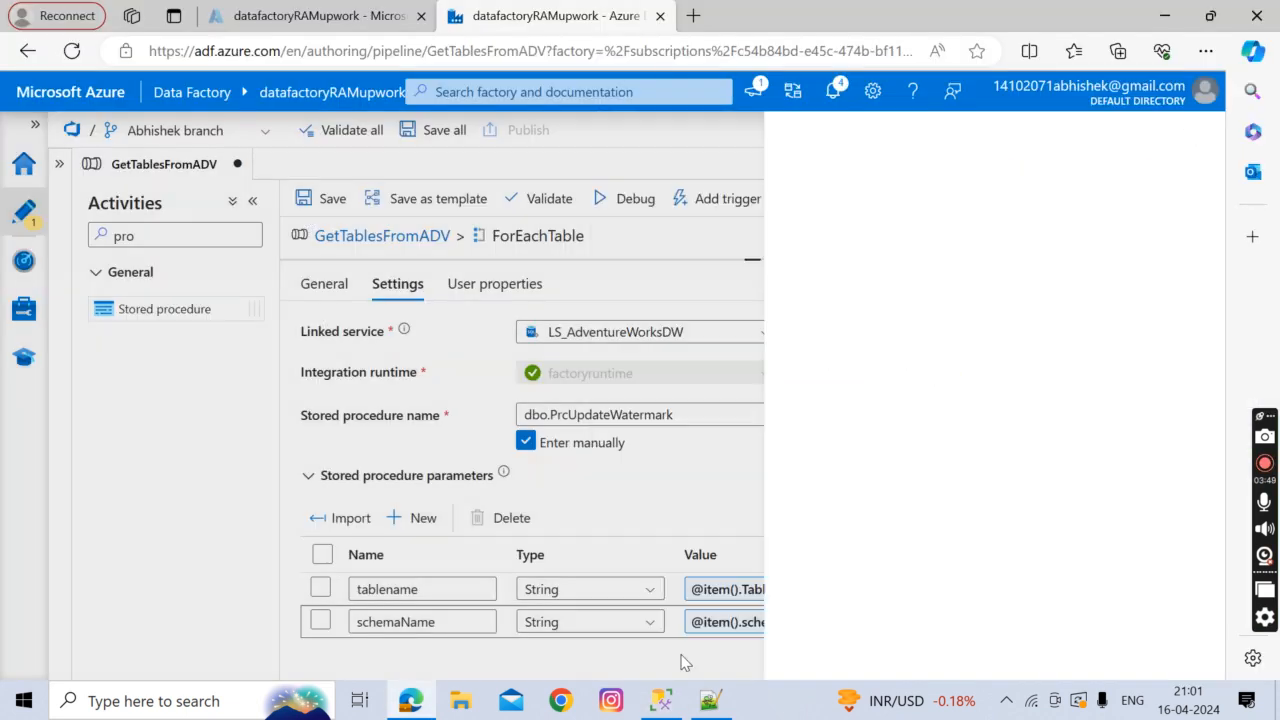
pyautogui.click(680, 656)
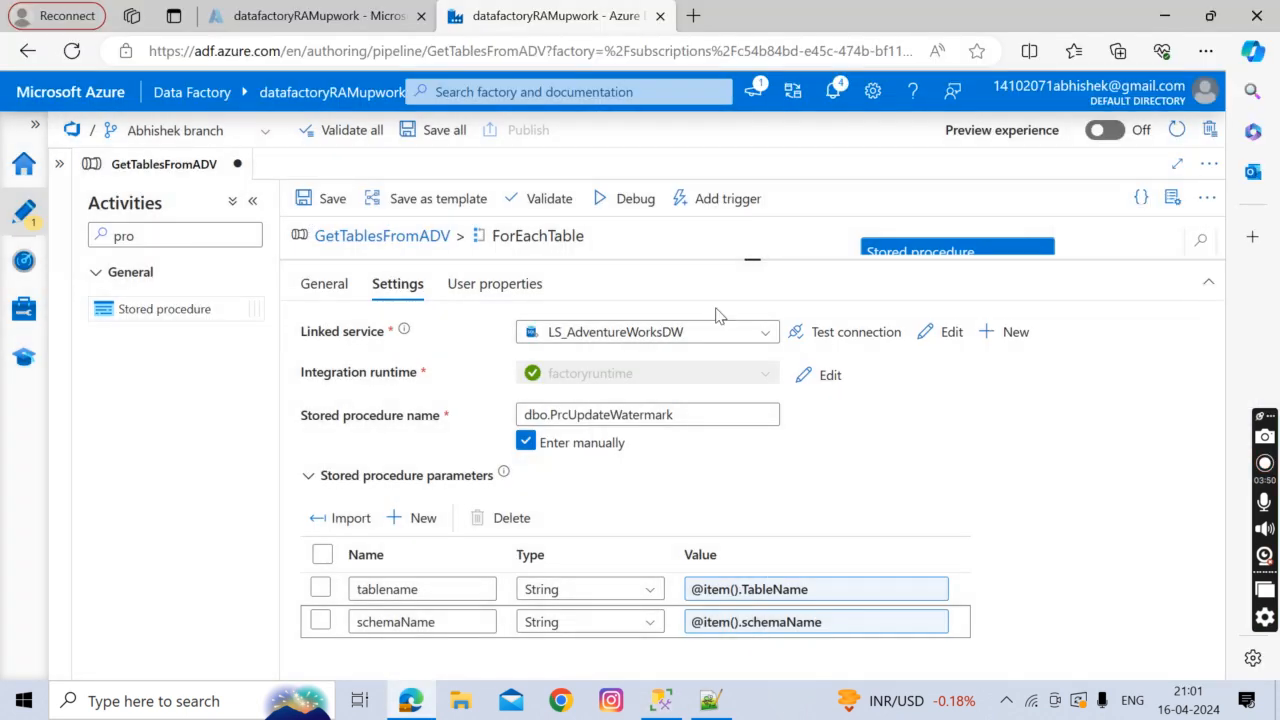
pyautogui.moveTo(751, 260); pyautogui.dragTo(745, 420)
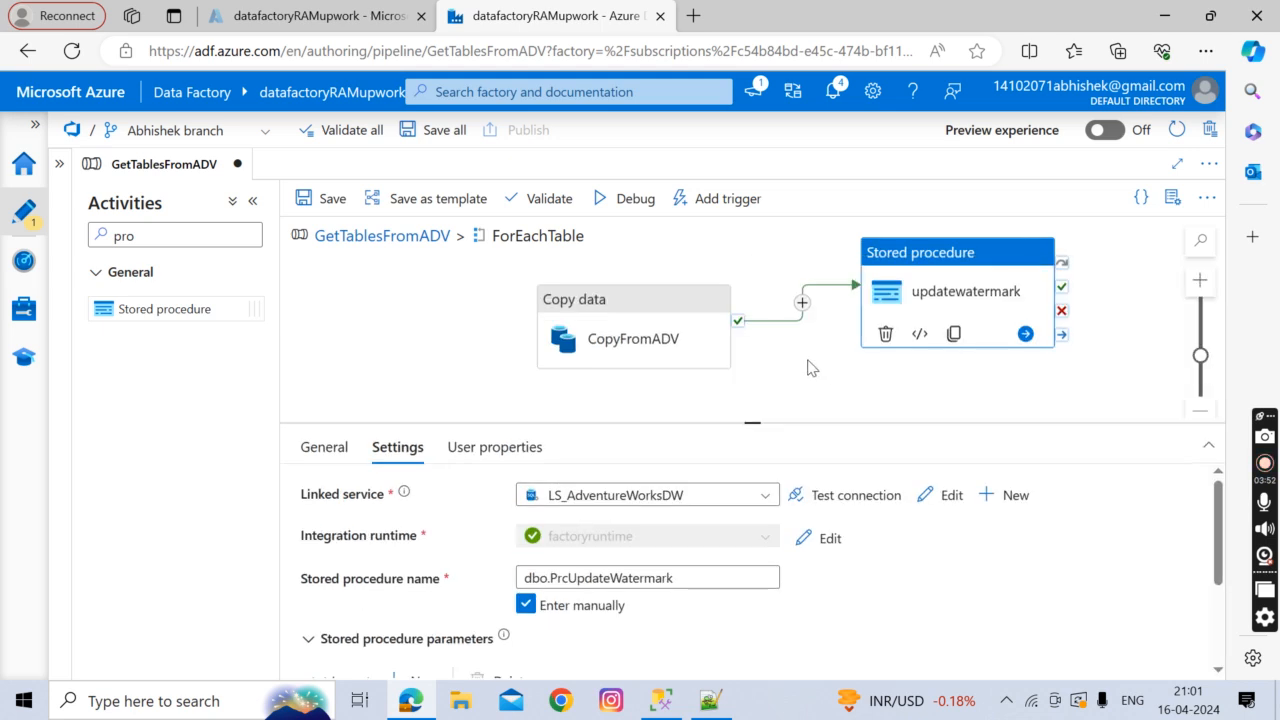
# - Validate the GetTablesFromADV pipeline and save it to the working branch with the comment "Updating pipeline: GetTablesFromADV"
pyautogui.click(545, 198)
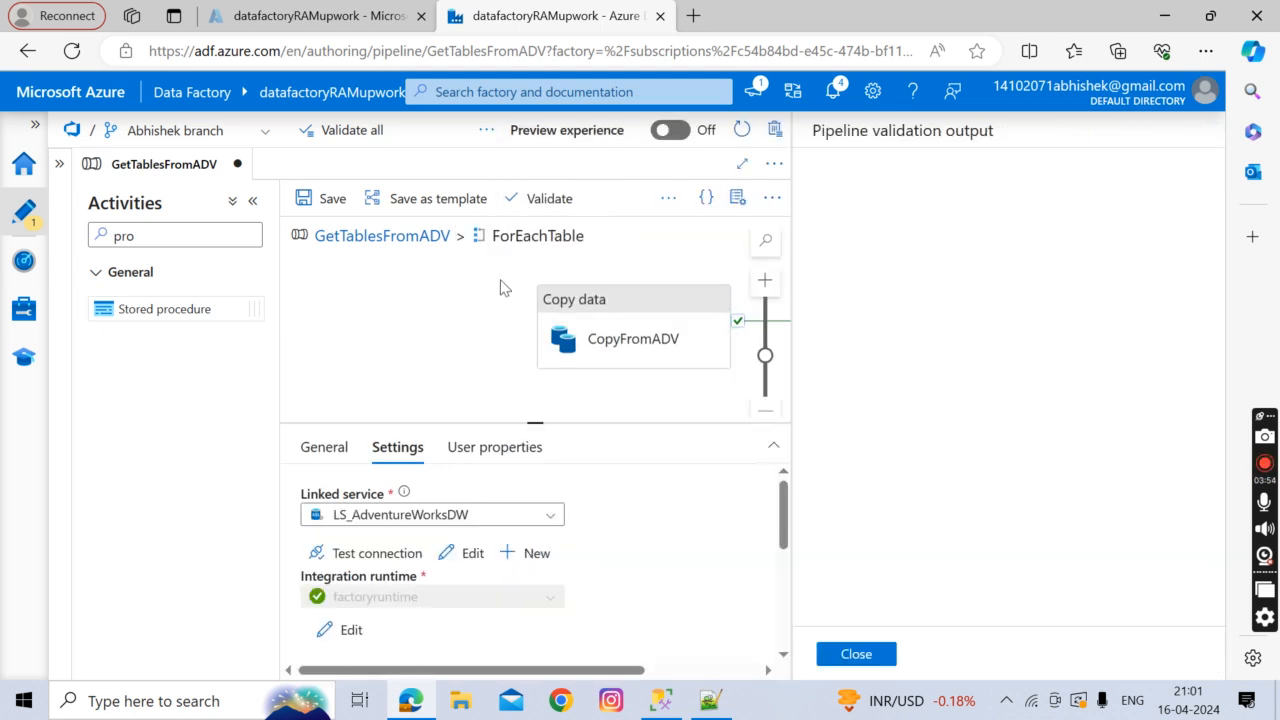
pyautogui.click(835, 652)
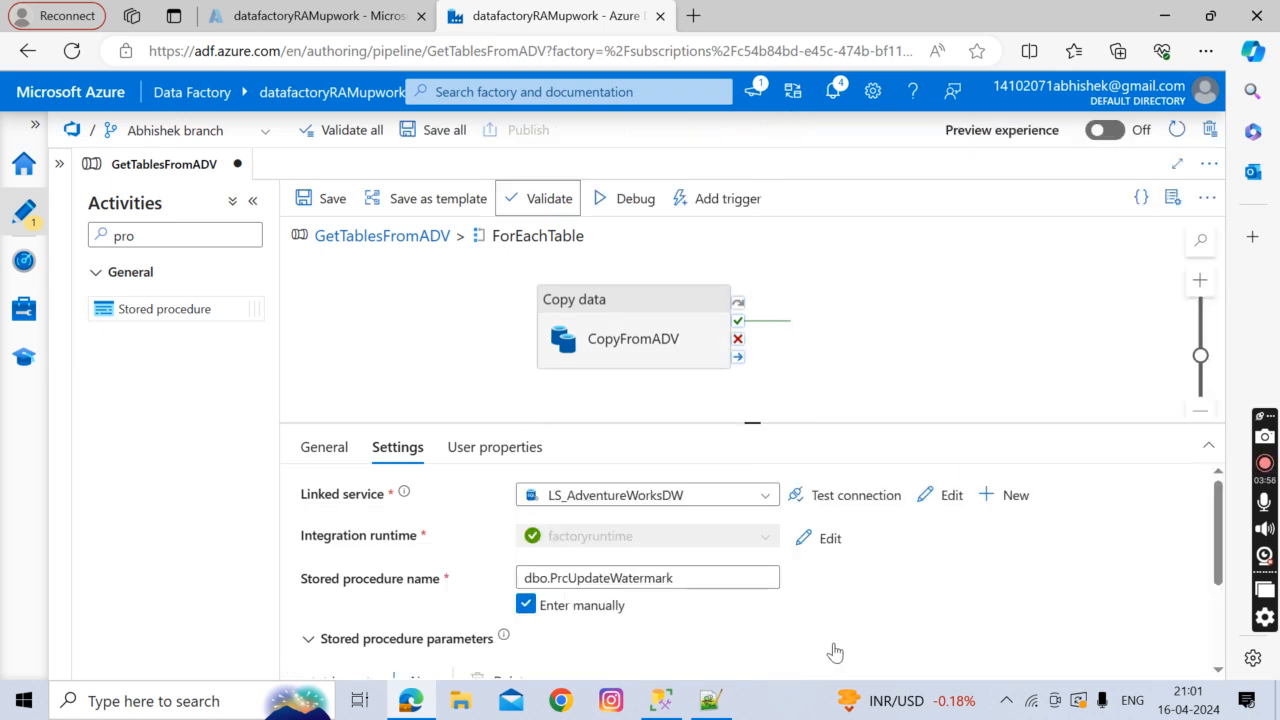
pyautogui.click(252, 201)
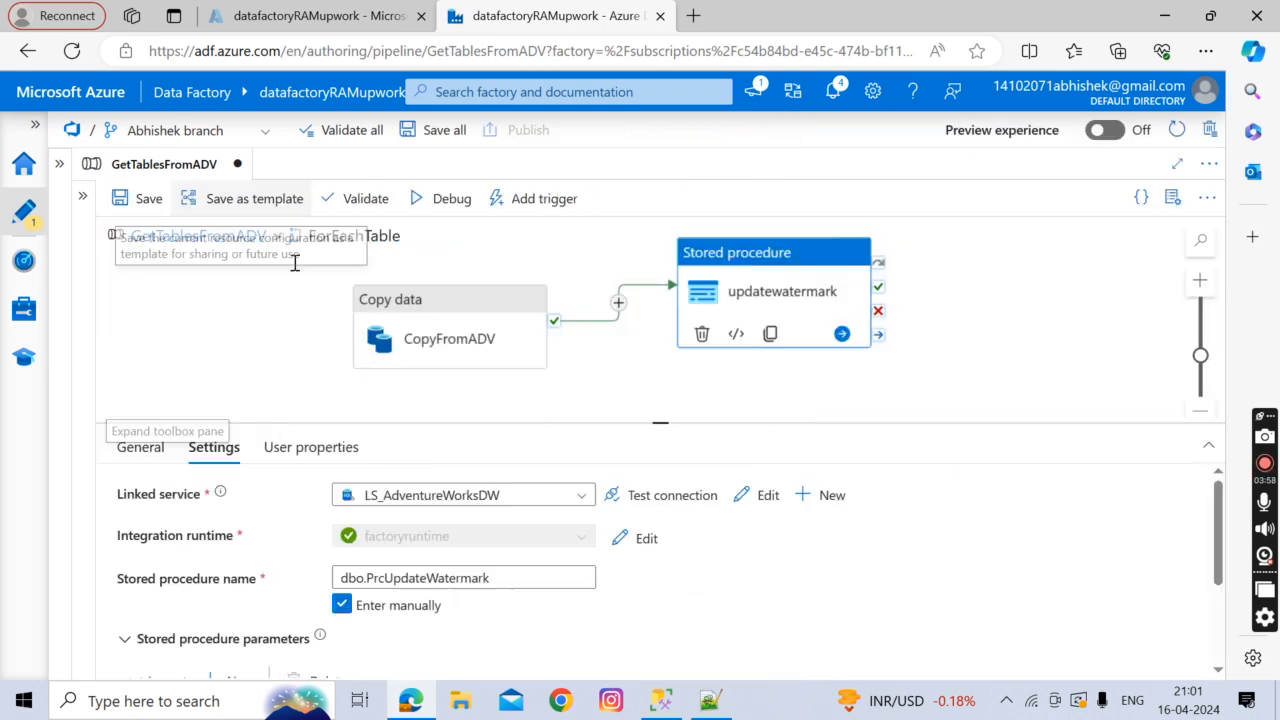
pyautogui.click(140, 200)
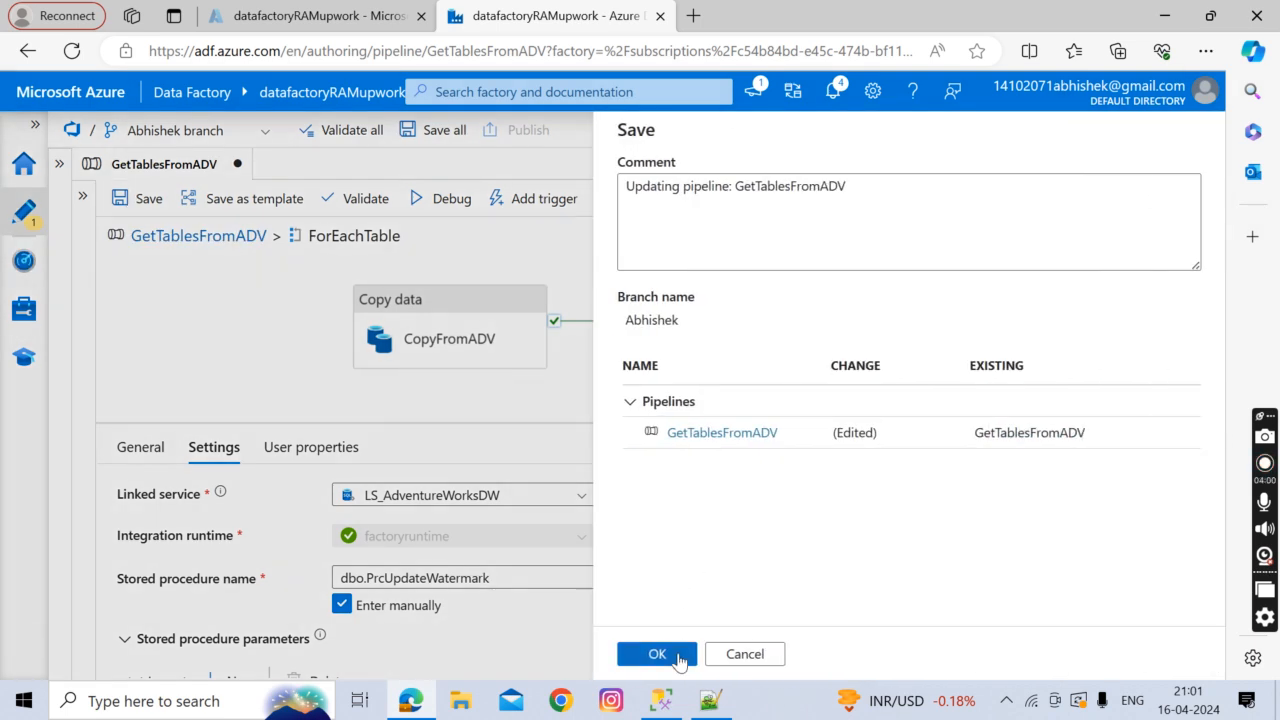
pyautogui.click(657, 654)
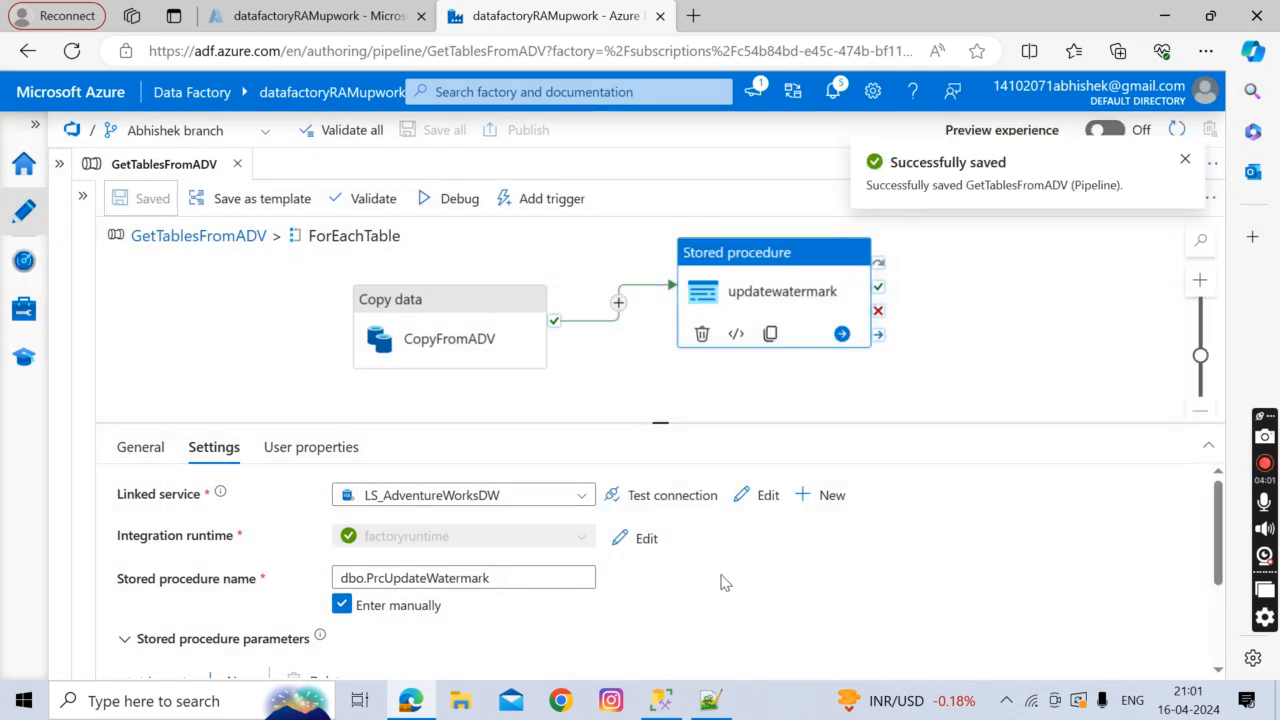
pyautogui.click(1185, 162)
# - Leave the ForEachTable loop's inner activities and return to the top level of the GetTablesFromADV pipeline
pyautogui.click(932, 347)
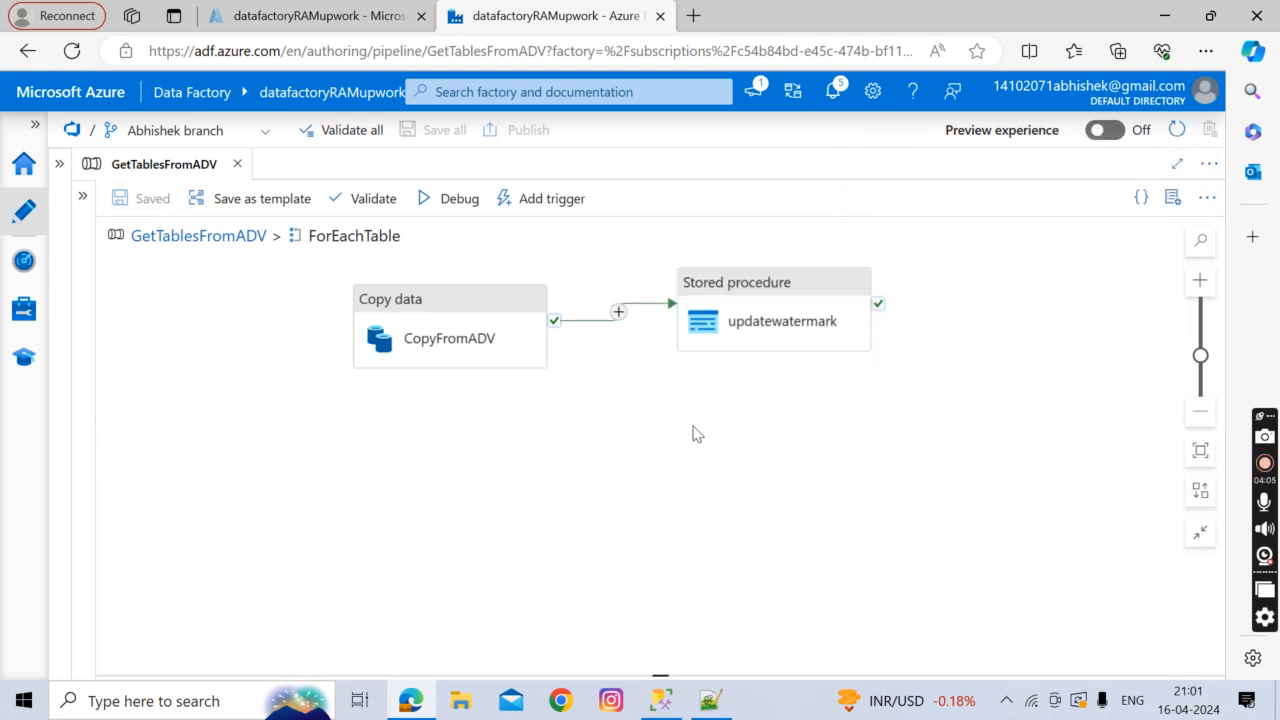
pyautogui.click(187, 238)
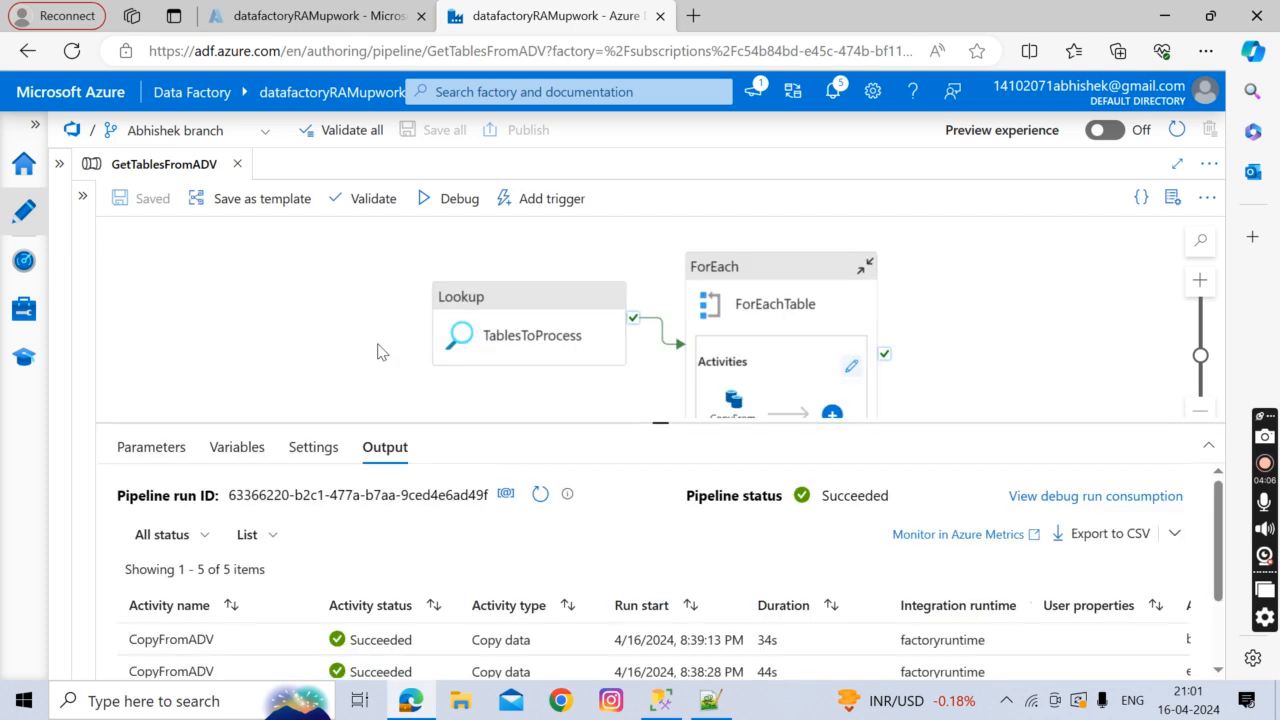